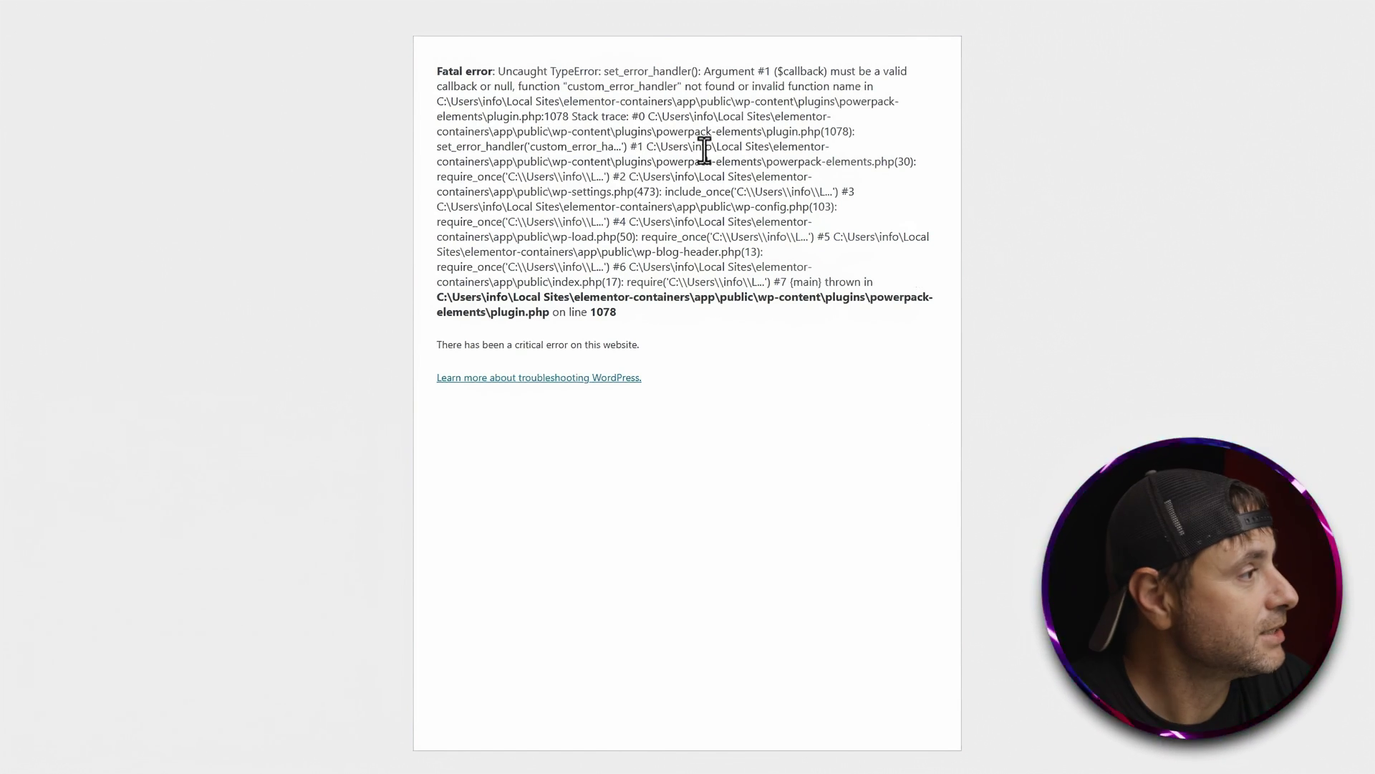
# Select the failing plugin's file path in the error message, then go to cPanel's Tools page
pyautogui.click(442, 70)
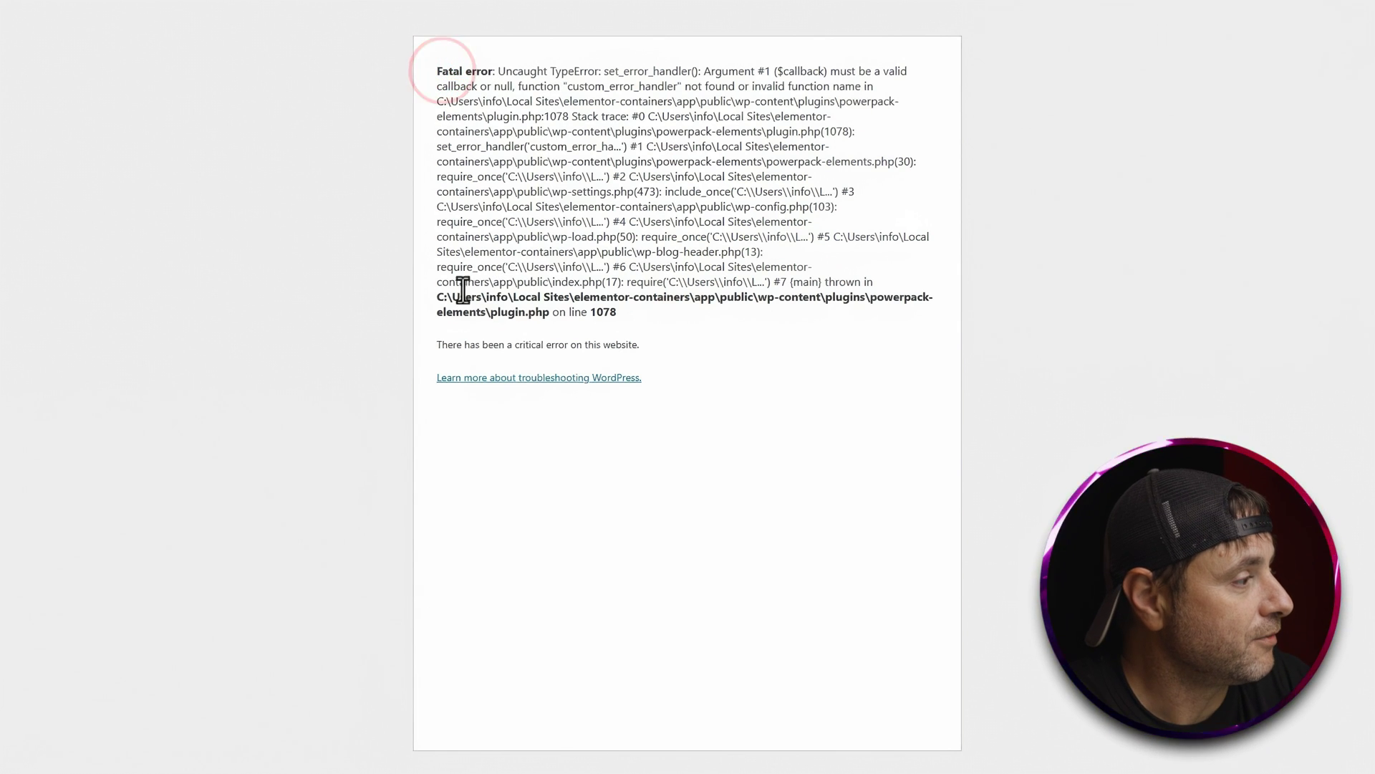
pyautogui.moveTo(434, 293); pyautogui.dragTo(548, 318)
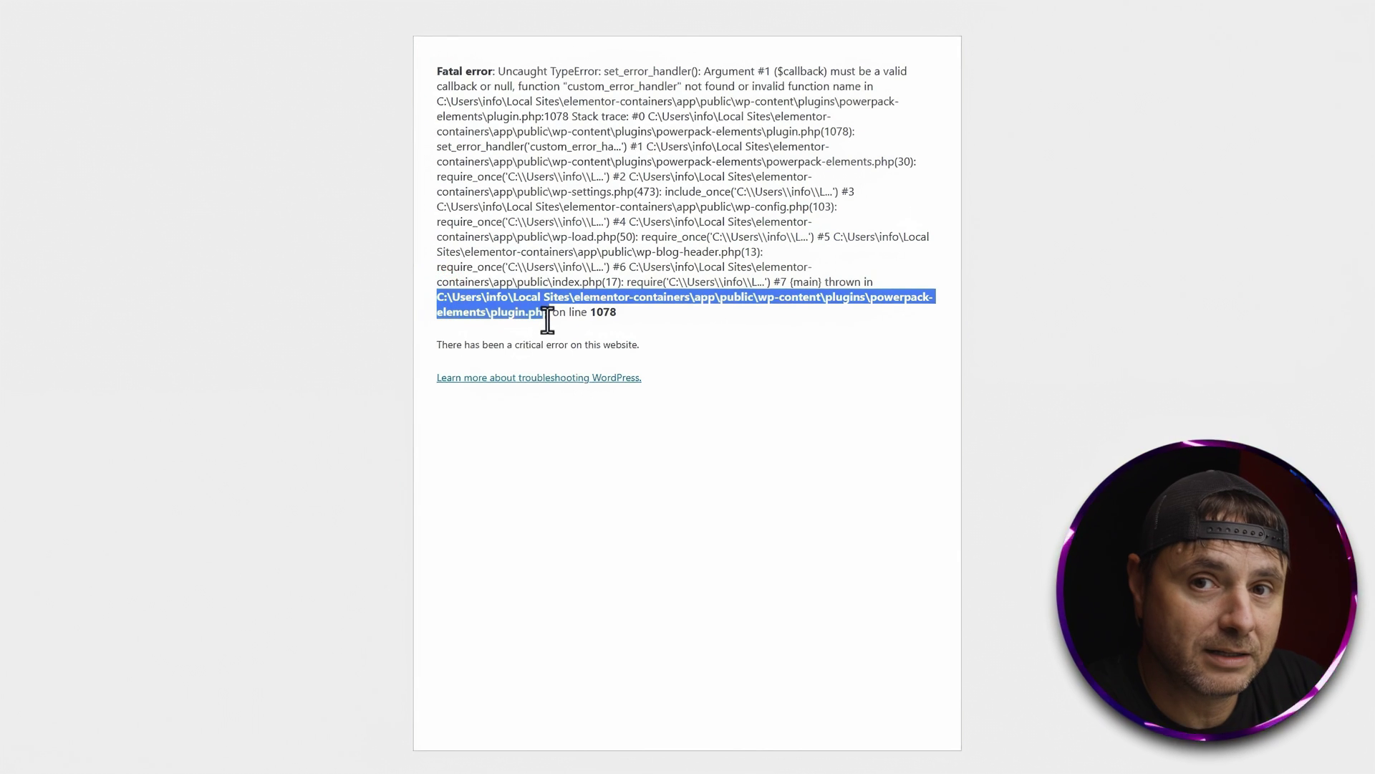
pyautogui.click(593, 309)
pyautogui.click(705, 325)
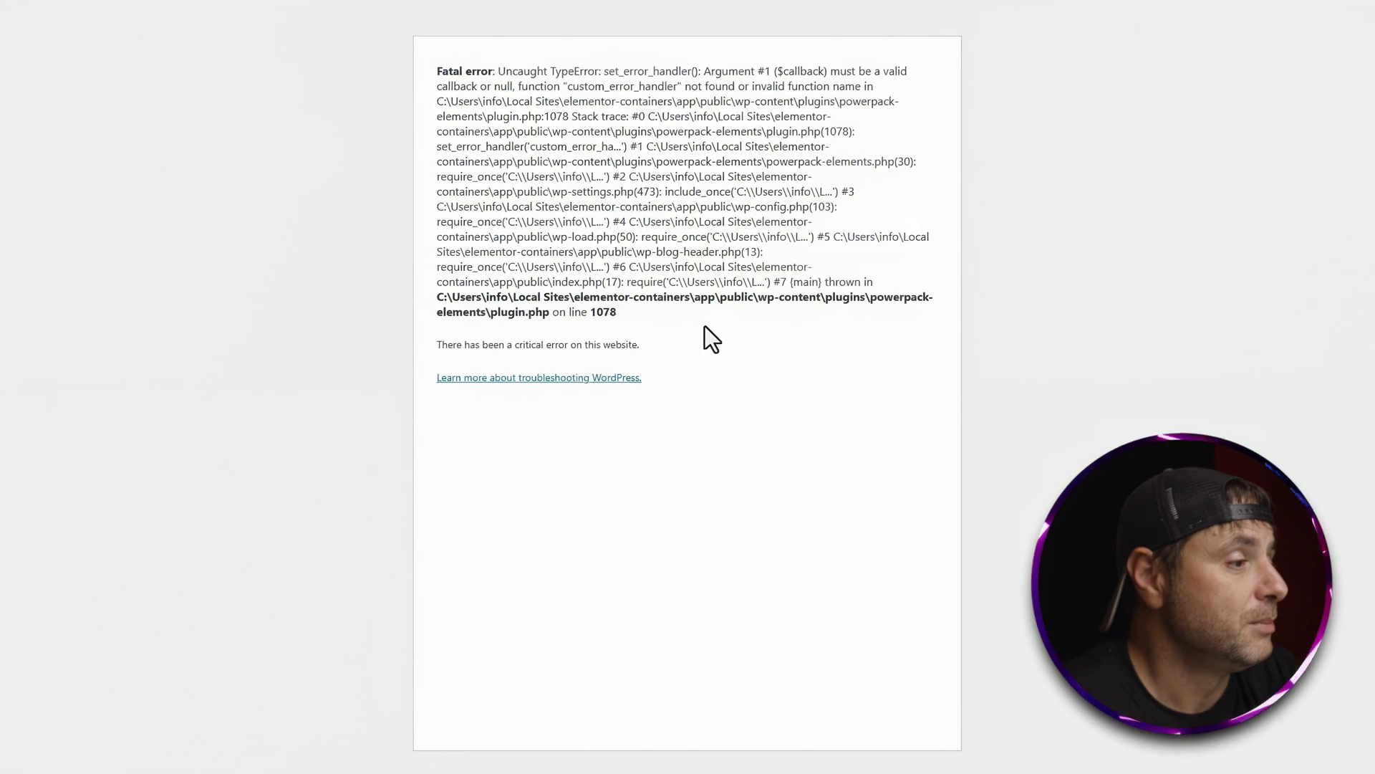
pyautogui.moveTo(831, 49)
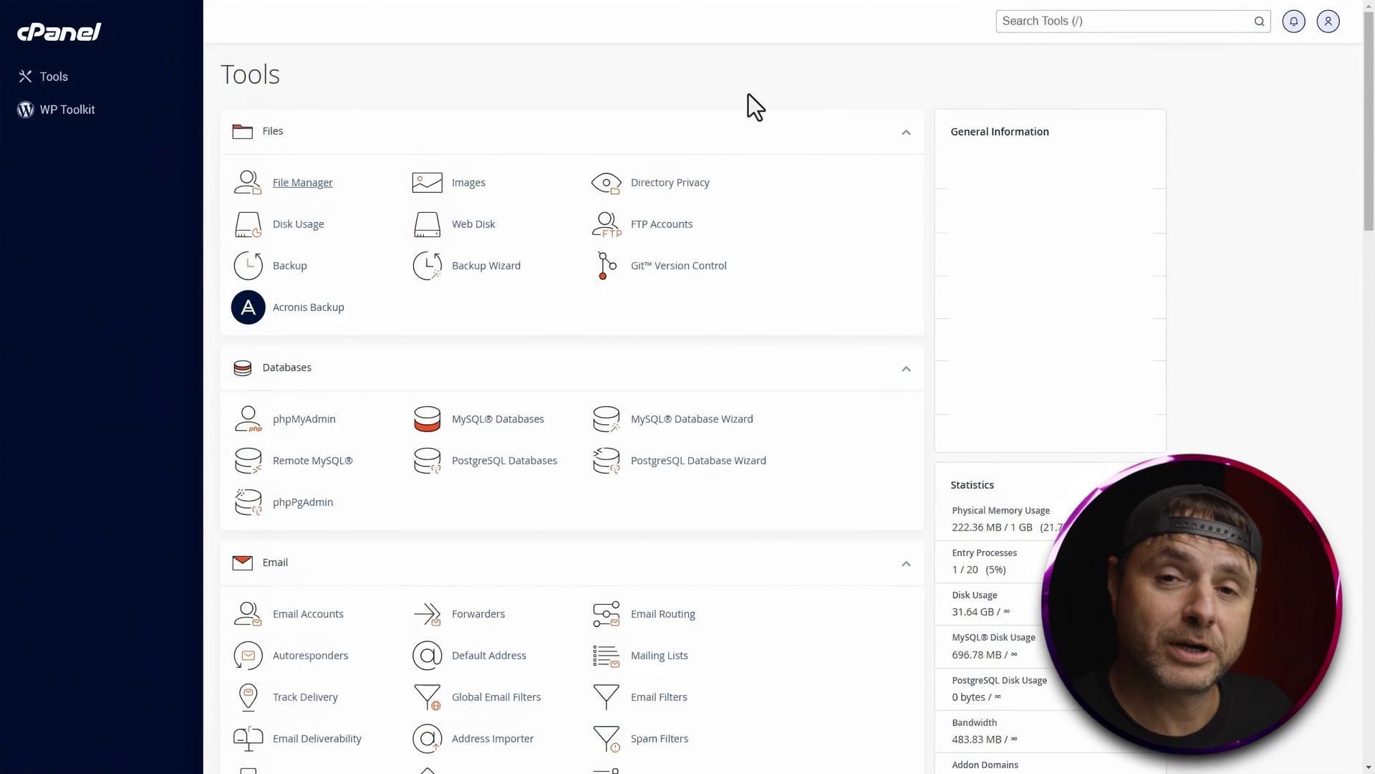
# Open File Manager and browse into wp-content under public_html/Clients/ligwa
pyautogui.click(290, 187)
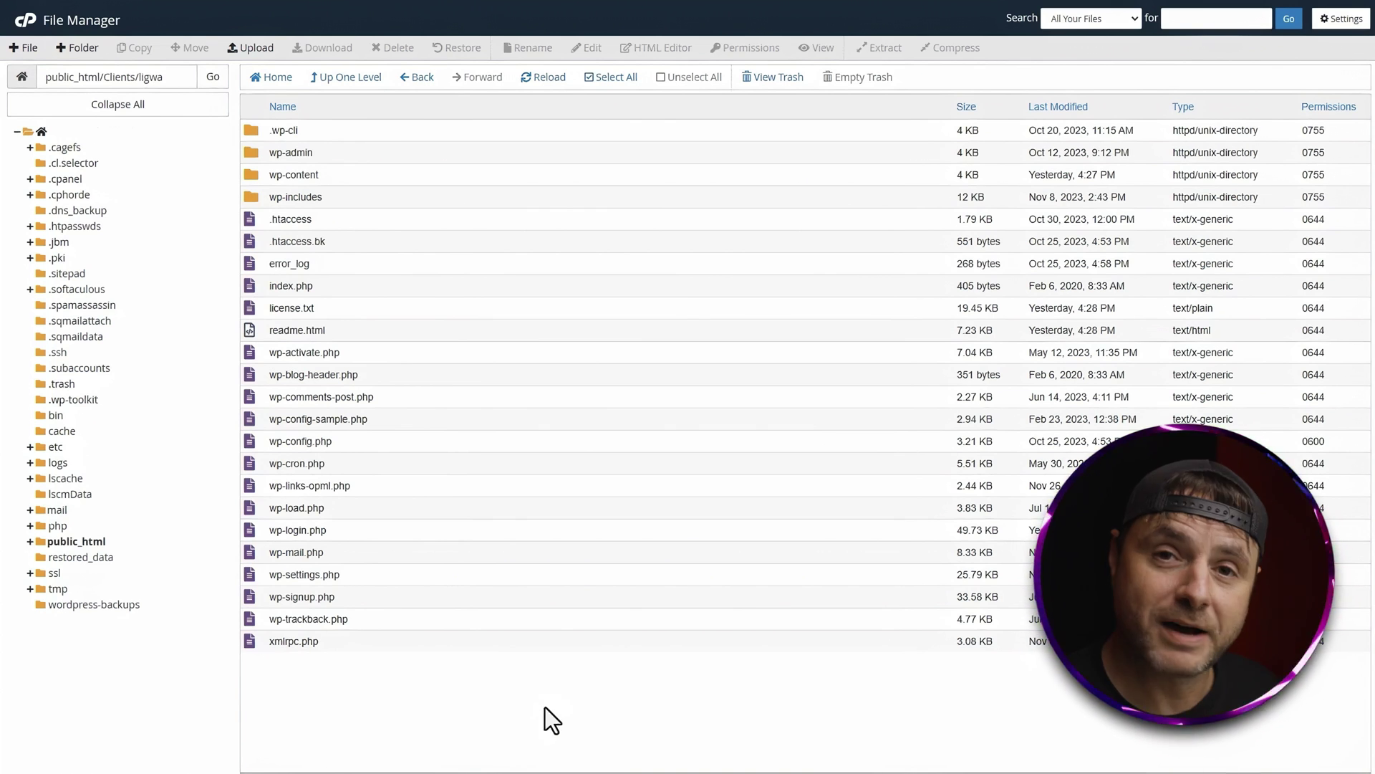
pyautogui.doubleClick(254, 175)
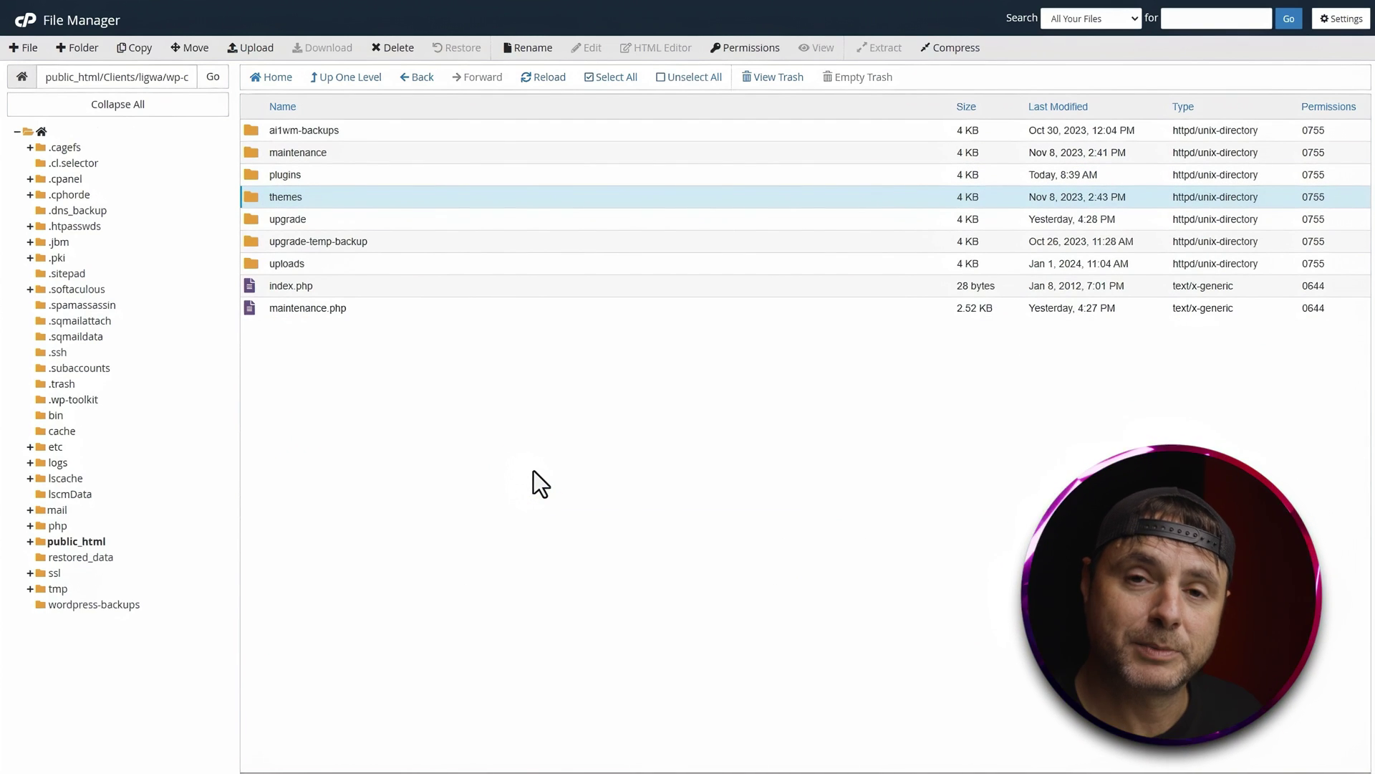
pyautogui.click(533, 470)
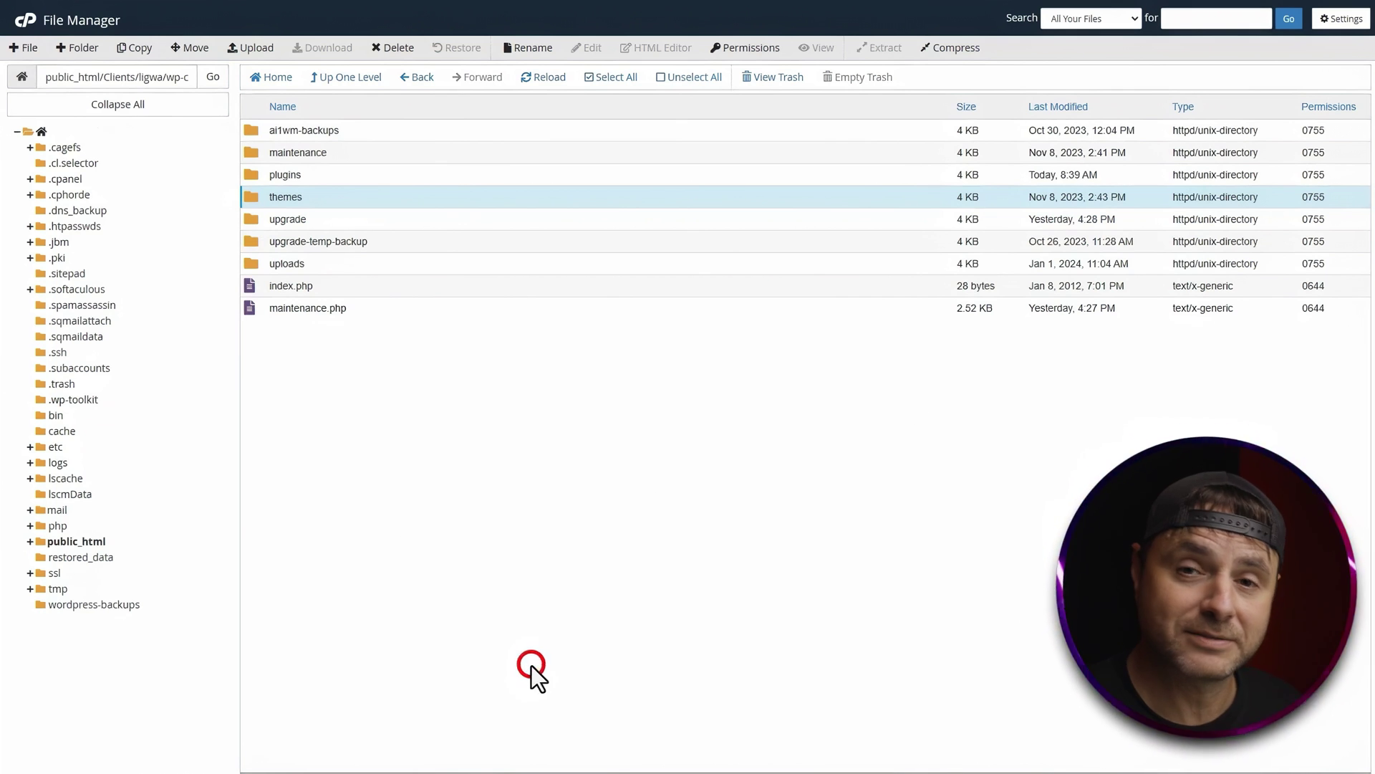
# Rename wp-content's plugins folder to plugins_backup to disable all plugins
pyautogui.doubleClick(290, 174)
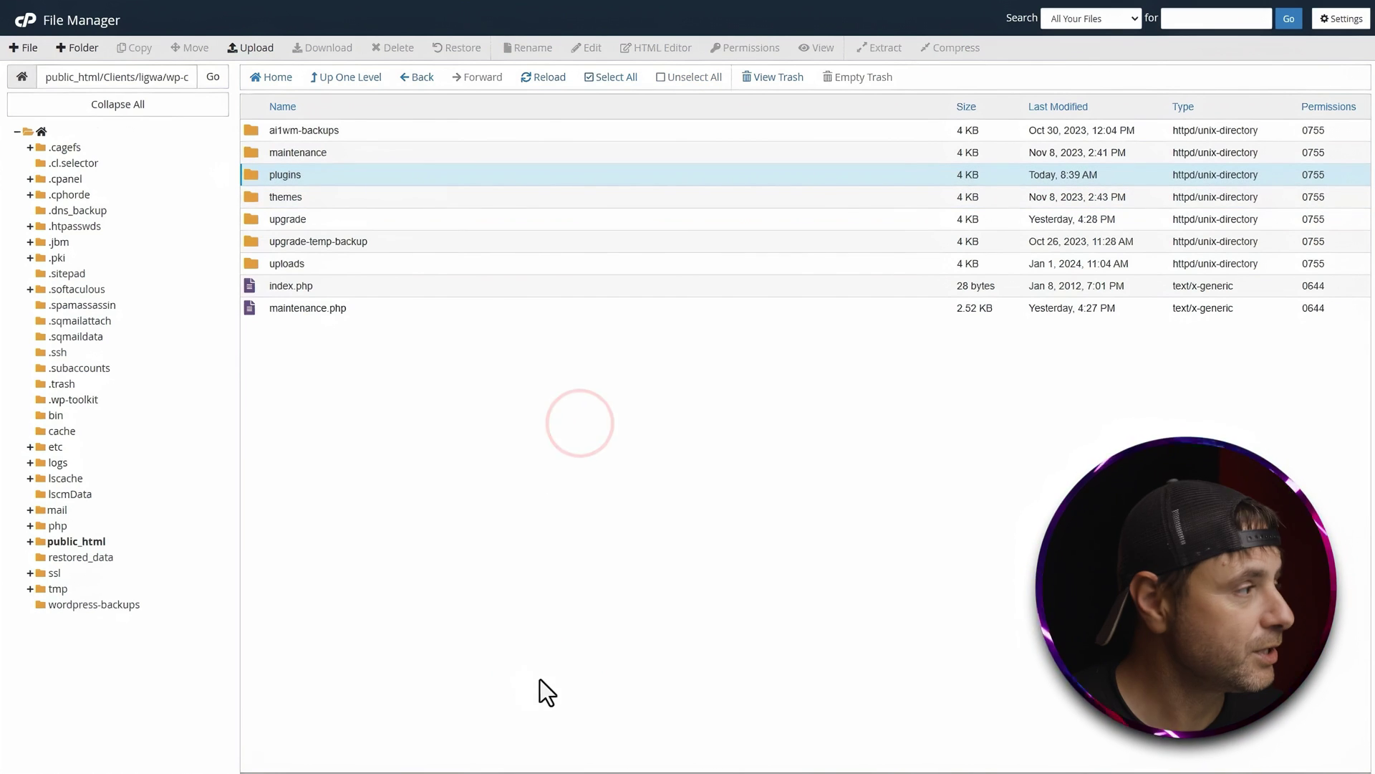
pyautogui.rightClick(270, 175)
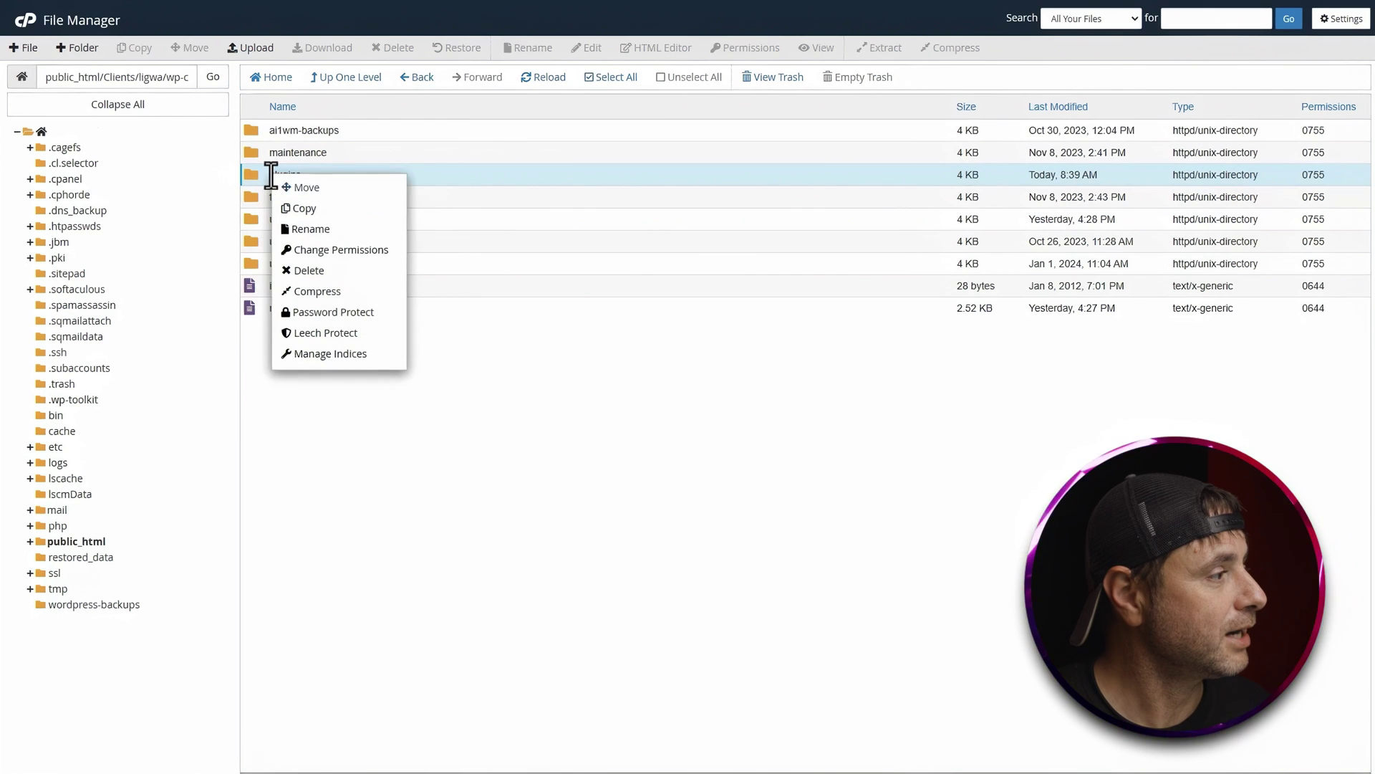
pyautogui.click(298, 226)
pyautogui.write('_backup')
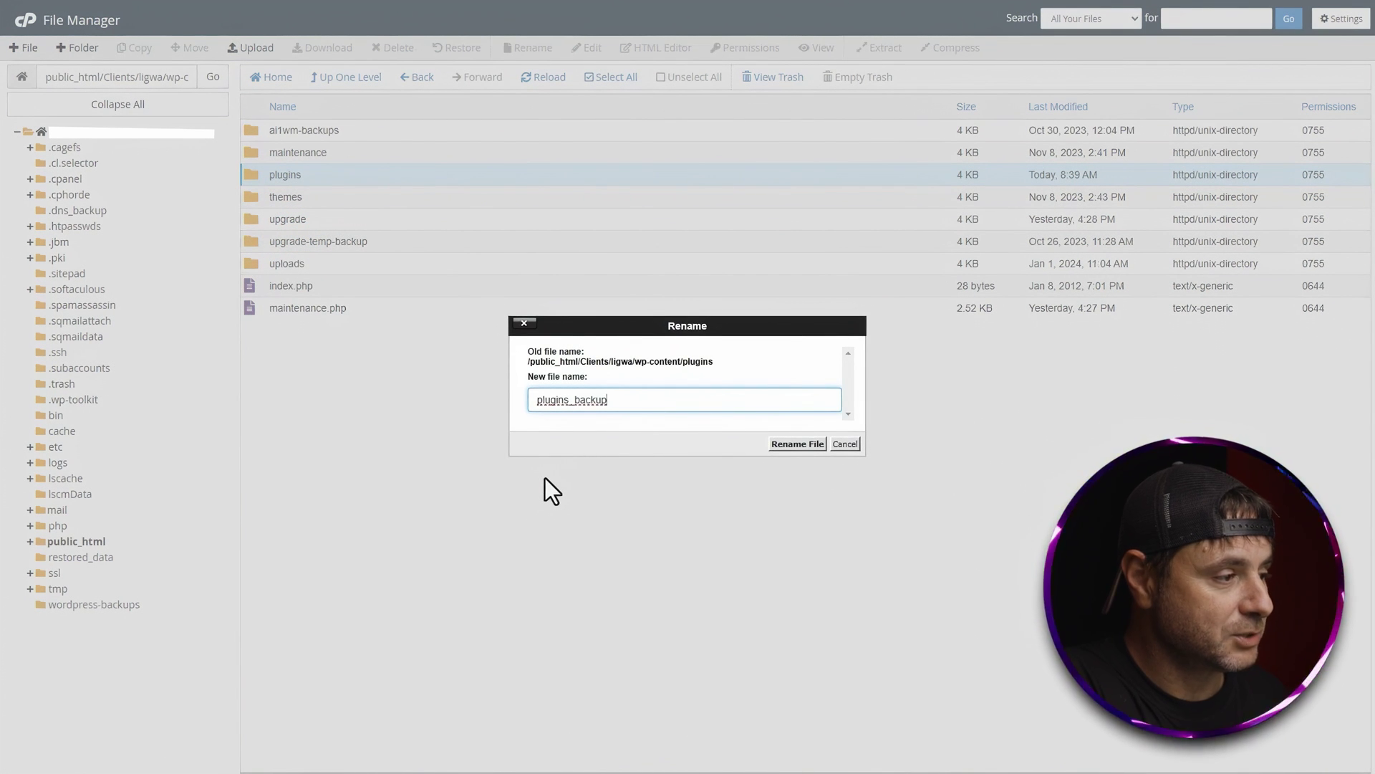
pyautogui.click(802, 445)
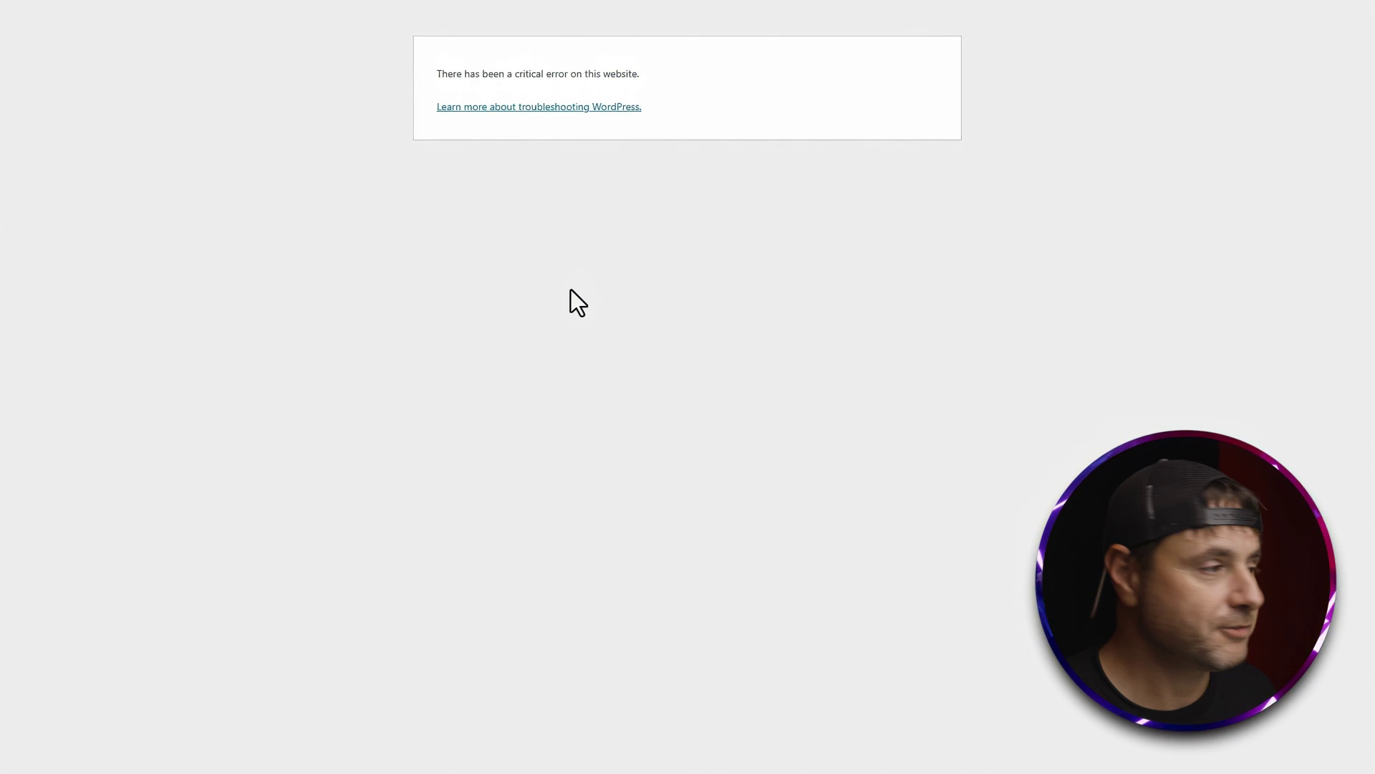
# Reload the WordPress site to check whether the critical error is gone
pyautogui.rightClick(570, 290)
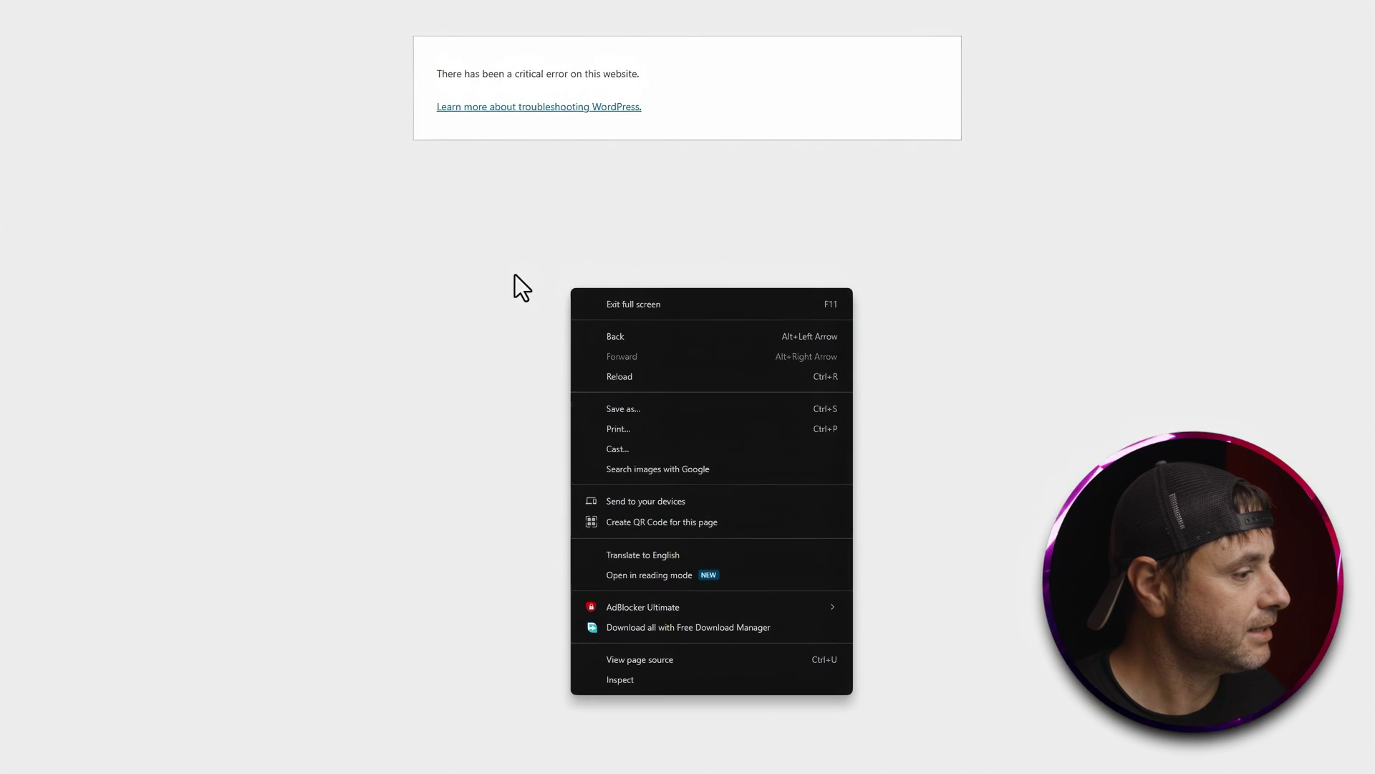
pyautogui.click(633, 378)
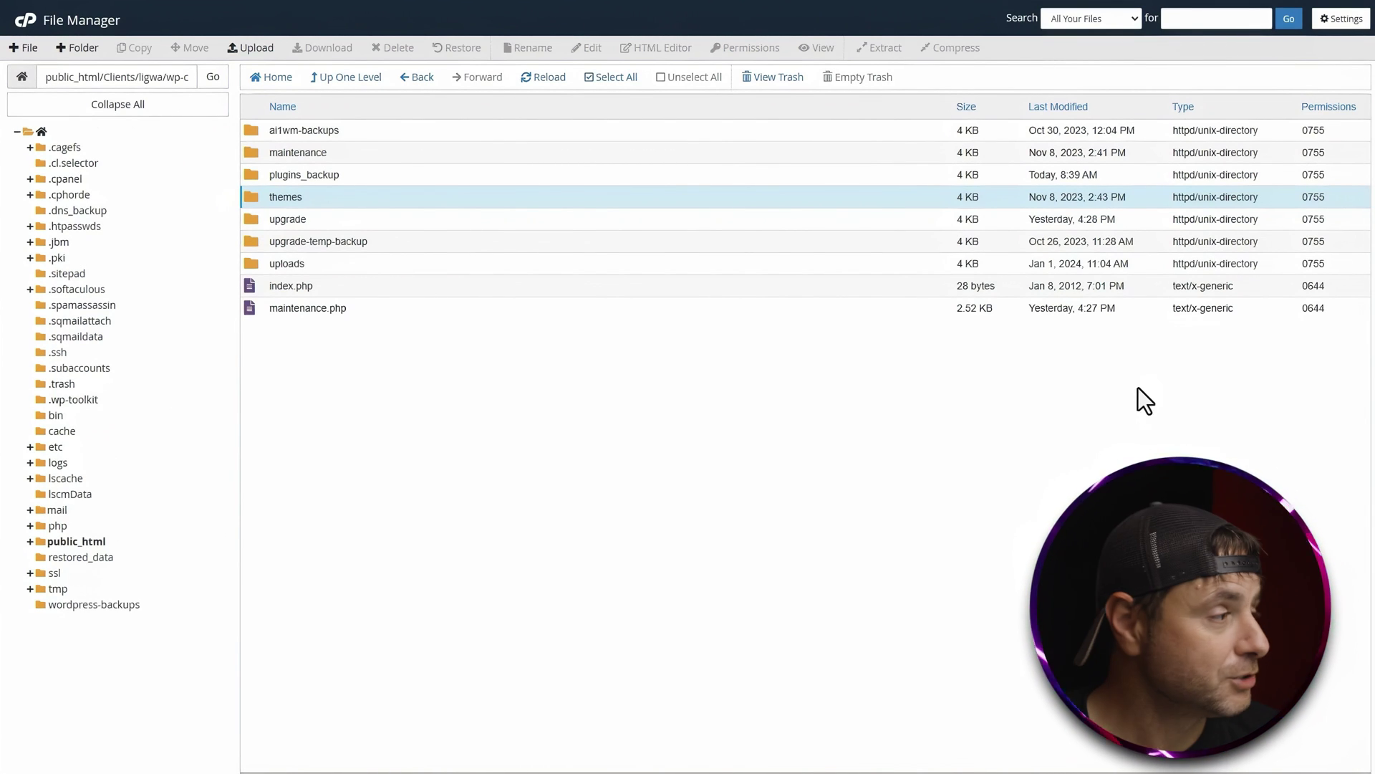
pyautogui.click(832, 445)
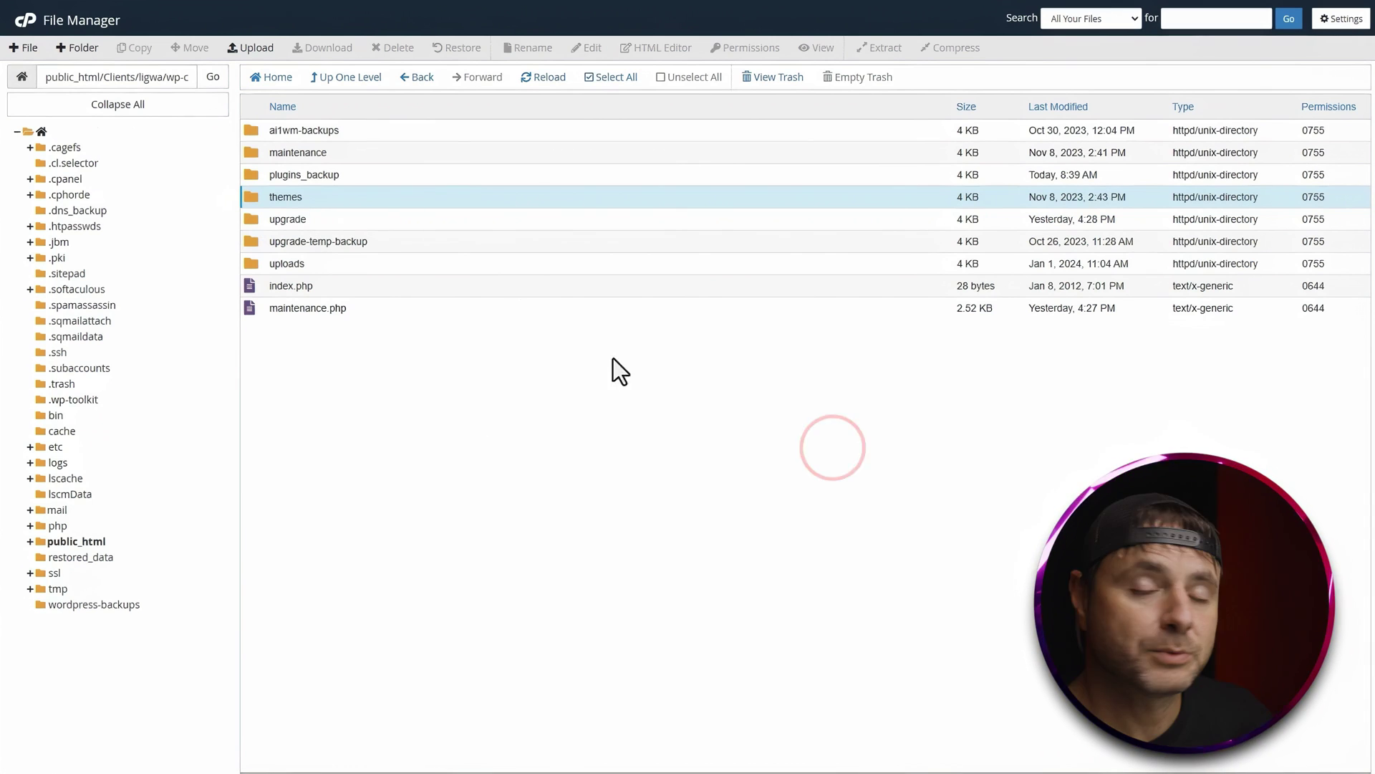
pyautogui.rightClick(281, 202)
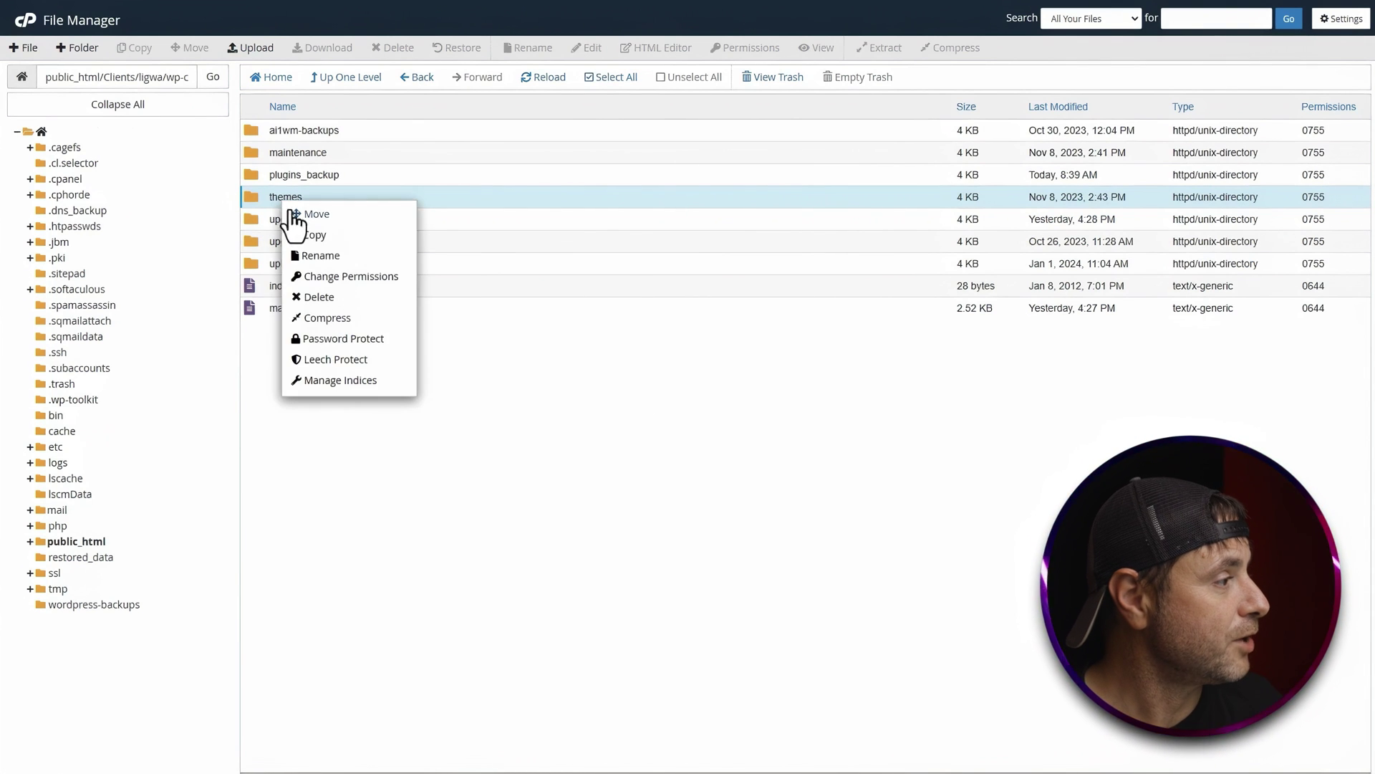
pyautogui.click(311, 253)
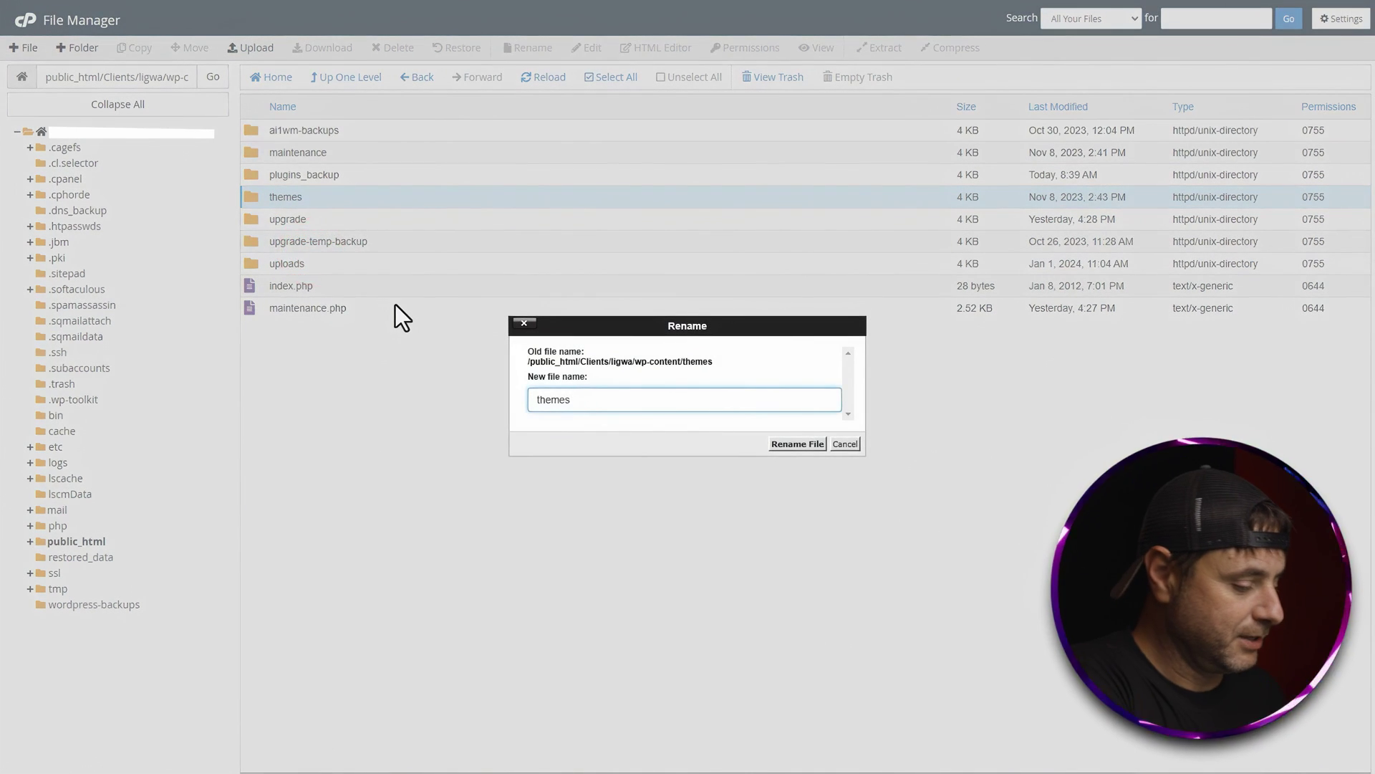
pyautogui.write('_backup')
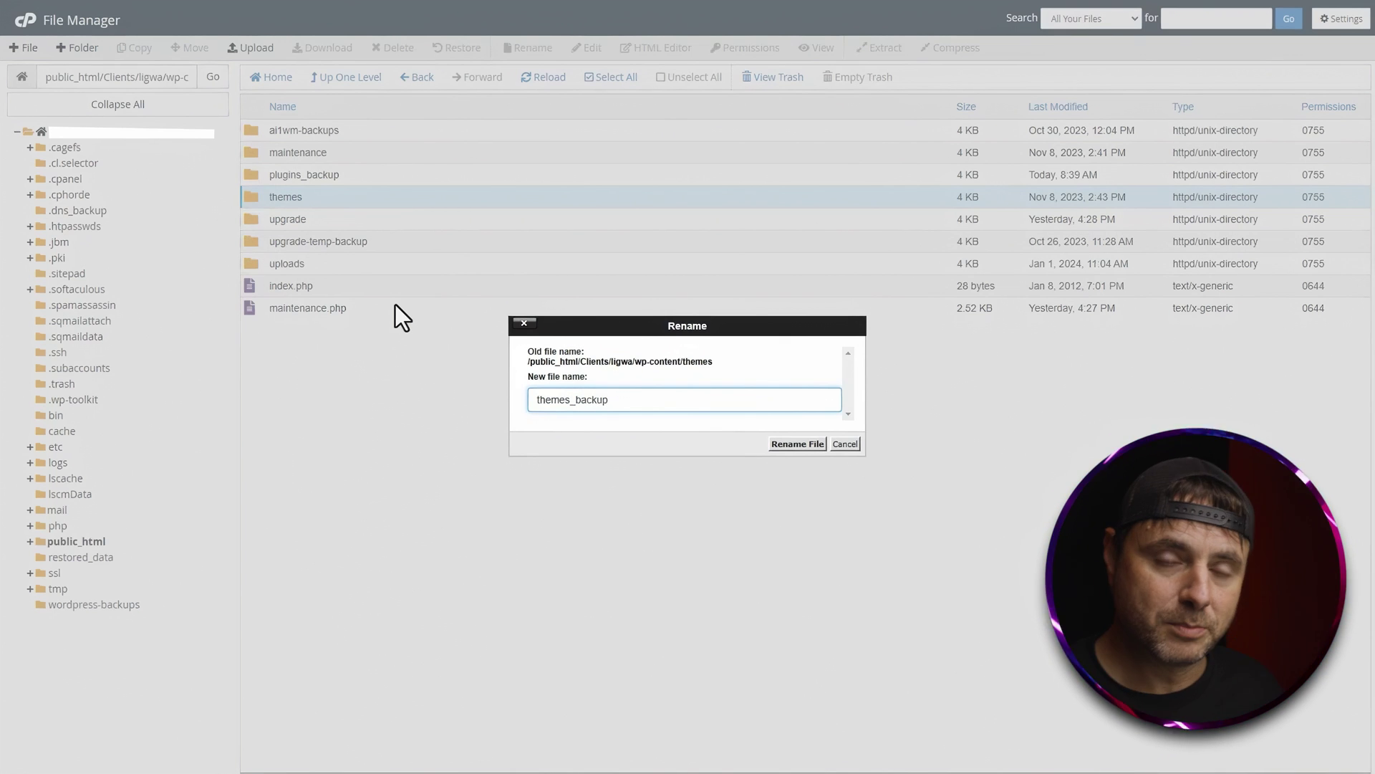
pyautogui.click(797, 445)
pyautogui.click(764, 449)
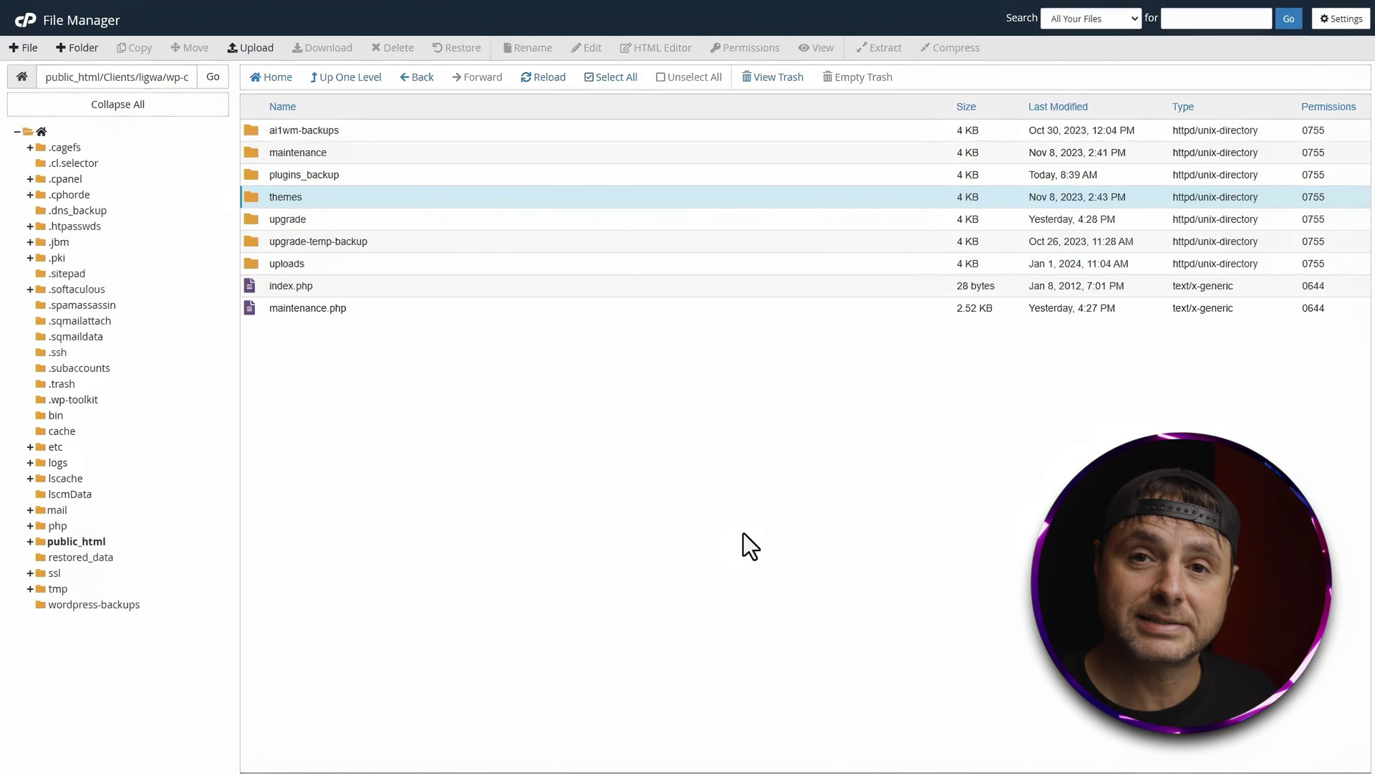
# Rename plugins_backup back to plugins by removing the _backup suffix
pyautogui.rightClick(308, 179)
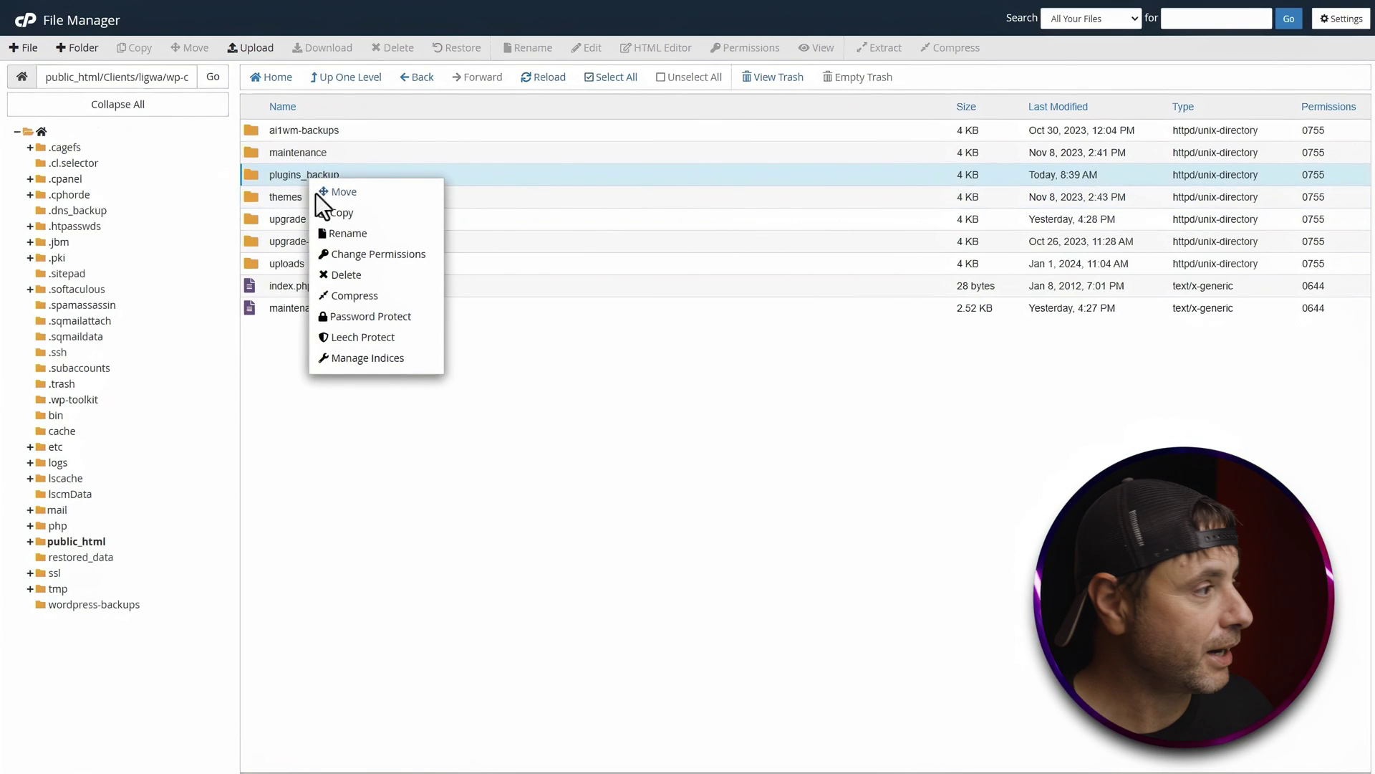
pyautogui.click(362, 233)
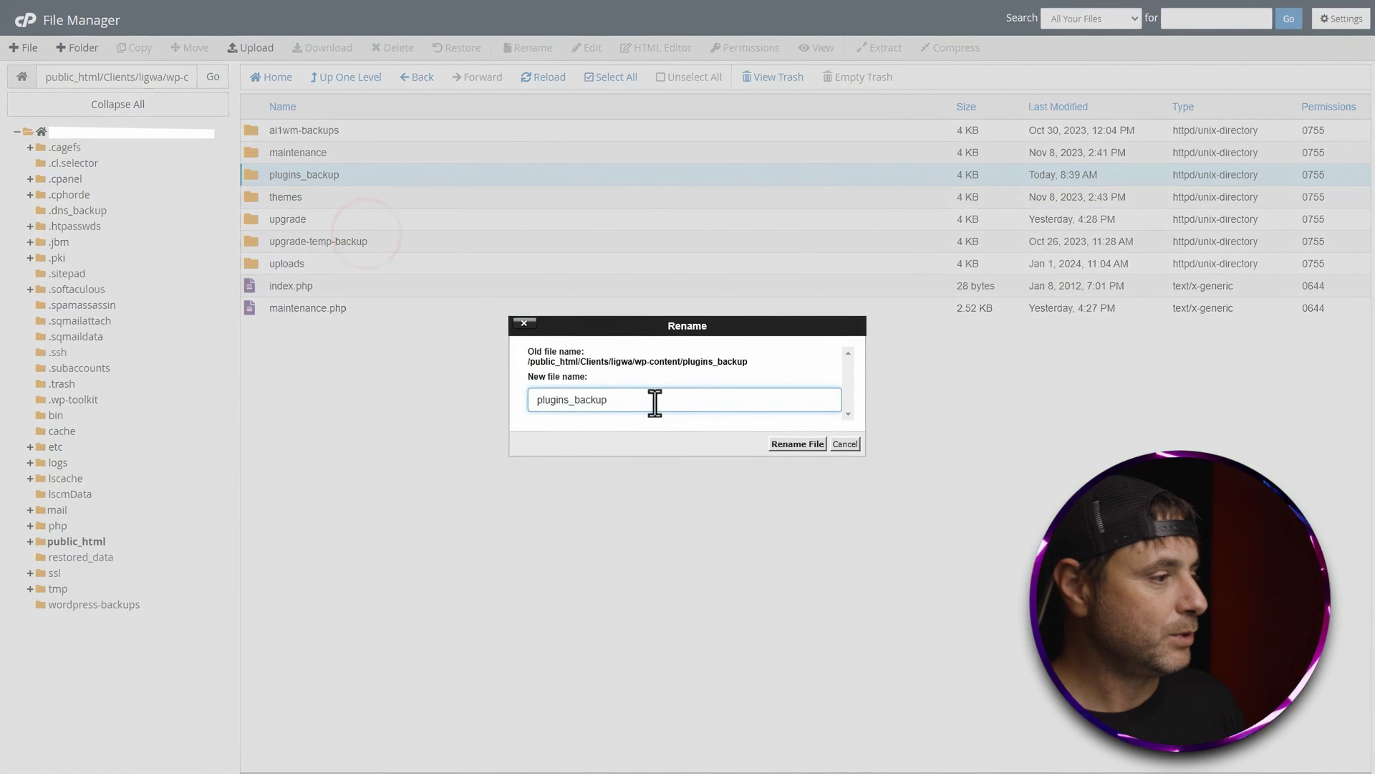
pyautogui.click(655, 401)
pyautogui.press('BackSpace')
pyautogui.press('BackSpace')
pyautogui.press('BackSpace')
pyautogui.press('BackSpace')
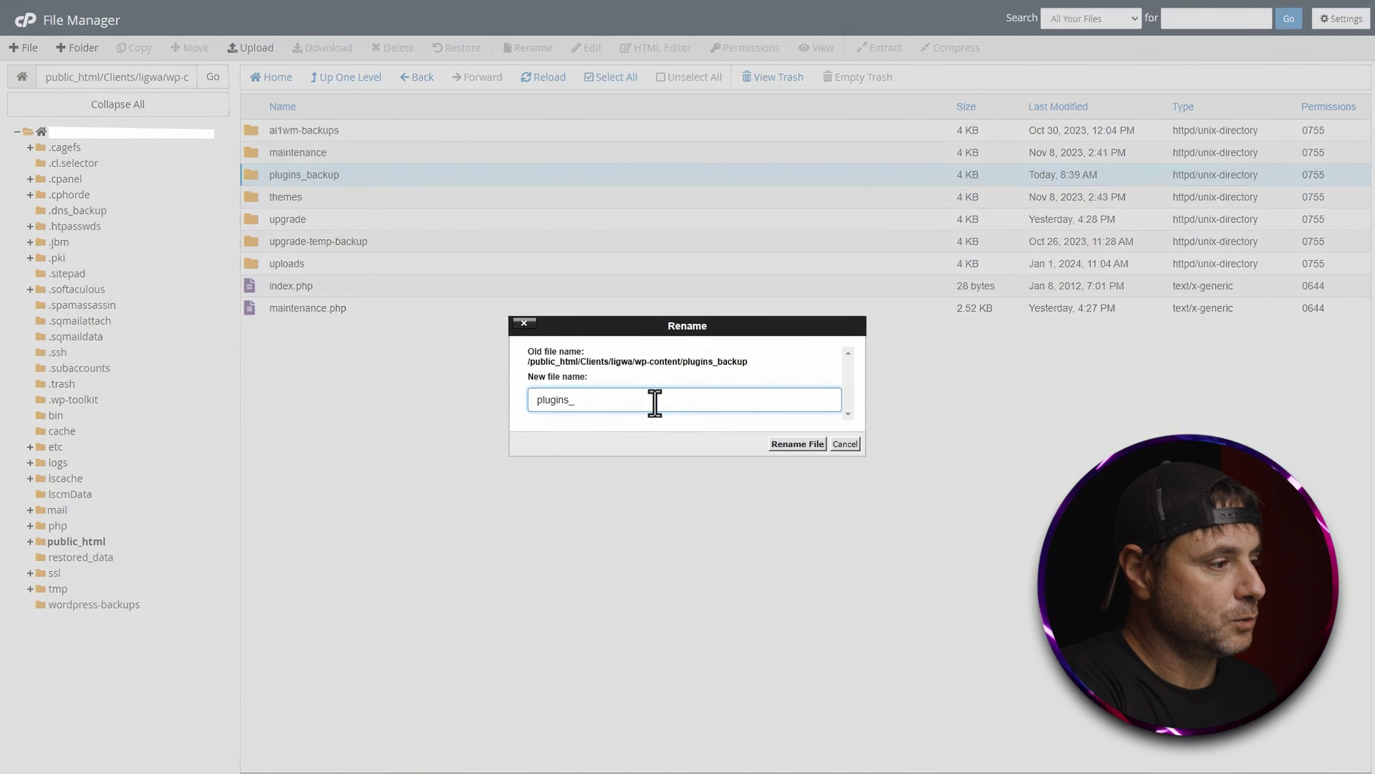
pyautogui.click(779, 446)
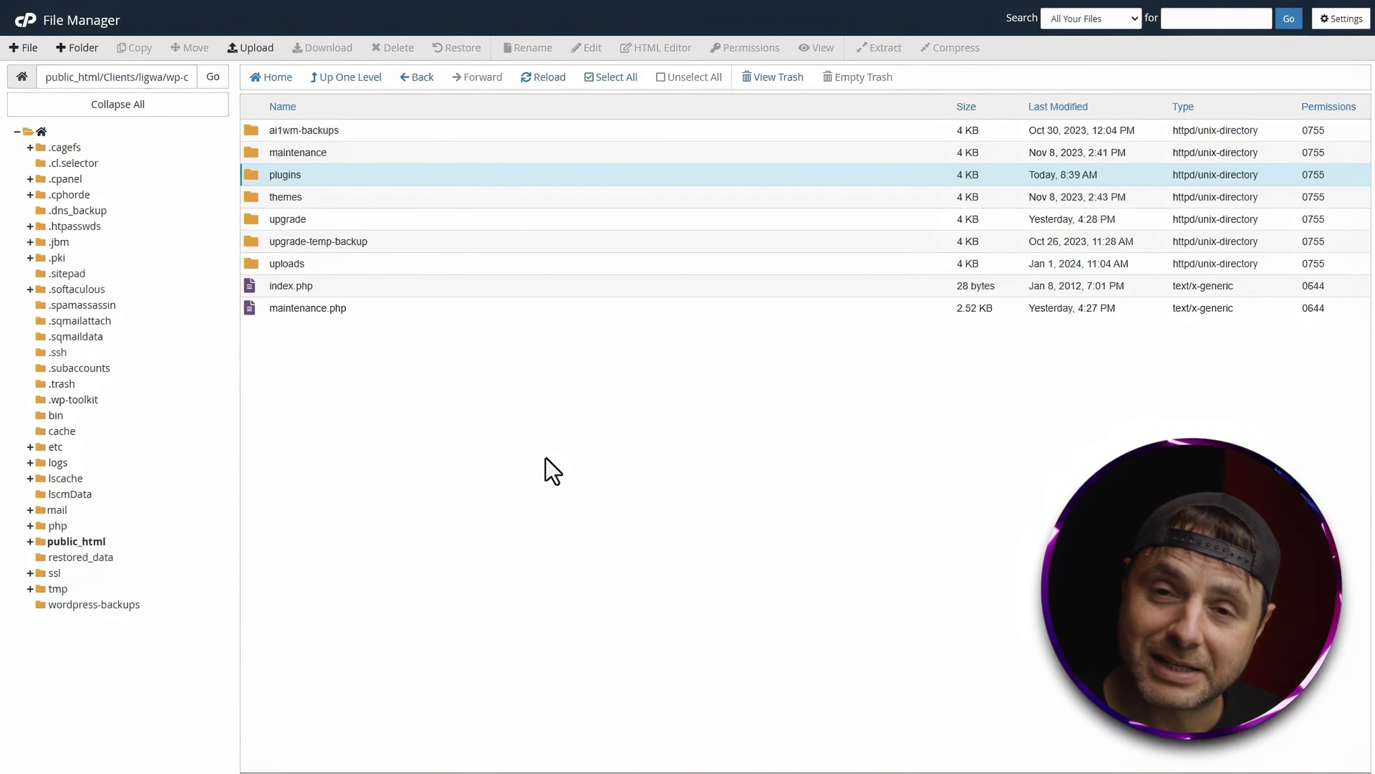
# Open the plugins folder and begin renaming the advanced-database-cleaner folder
pyautogui.doubleClick(251, 175)
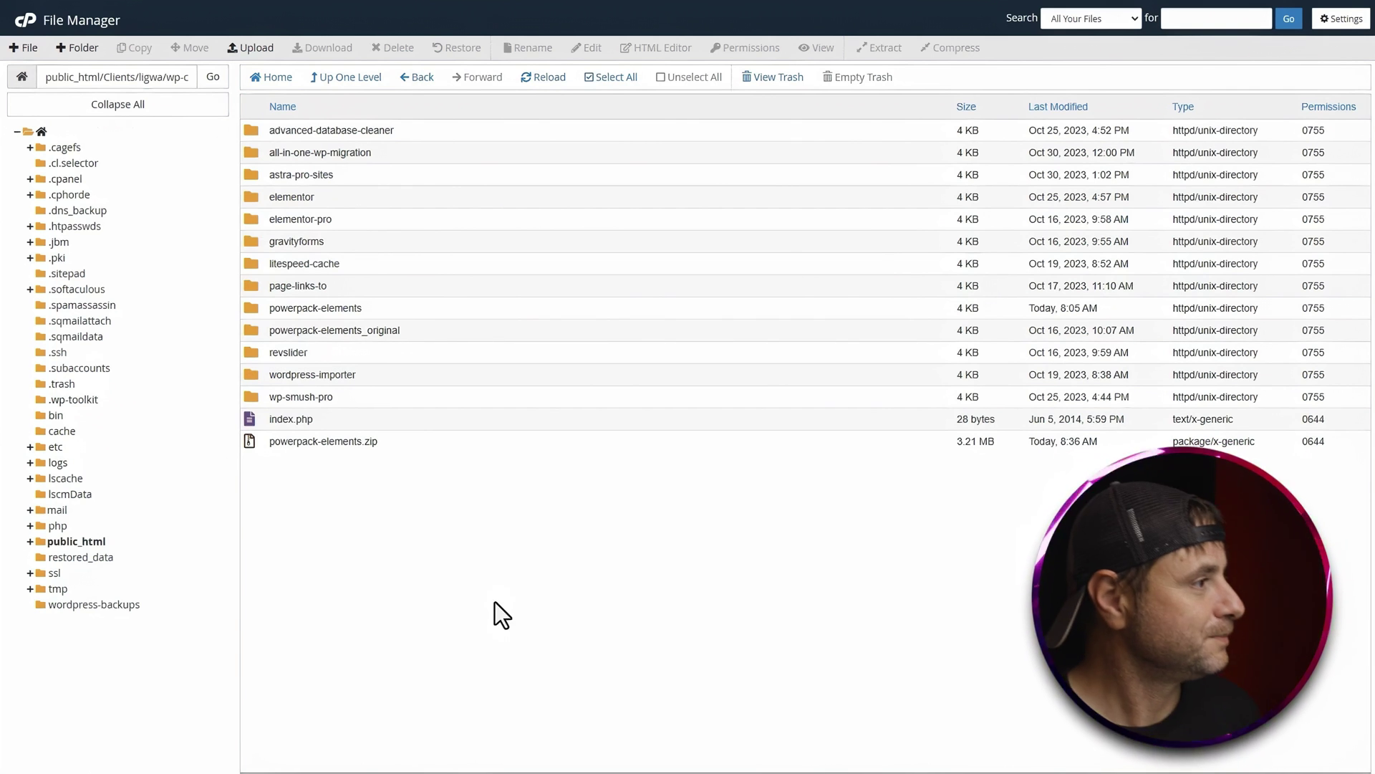
pyautogui.rightClick(336, 136)
pyautogui.click(350, 181)
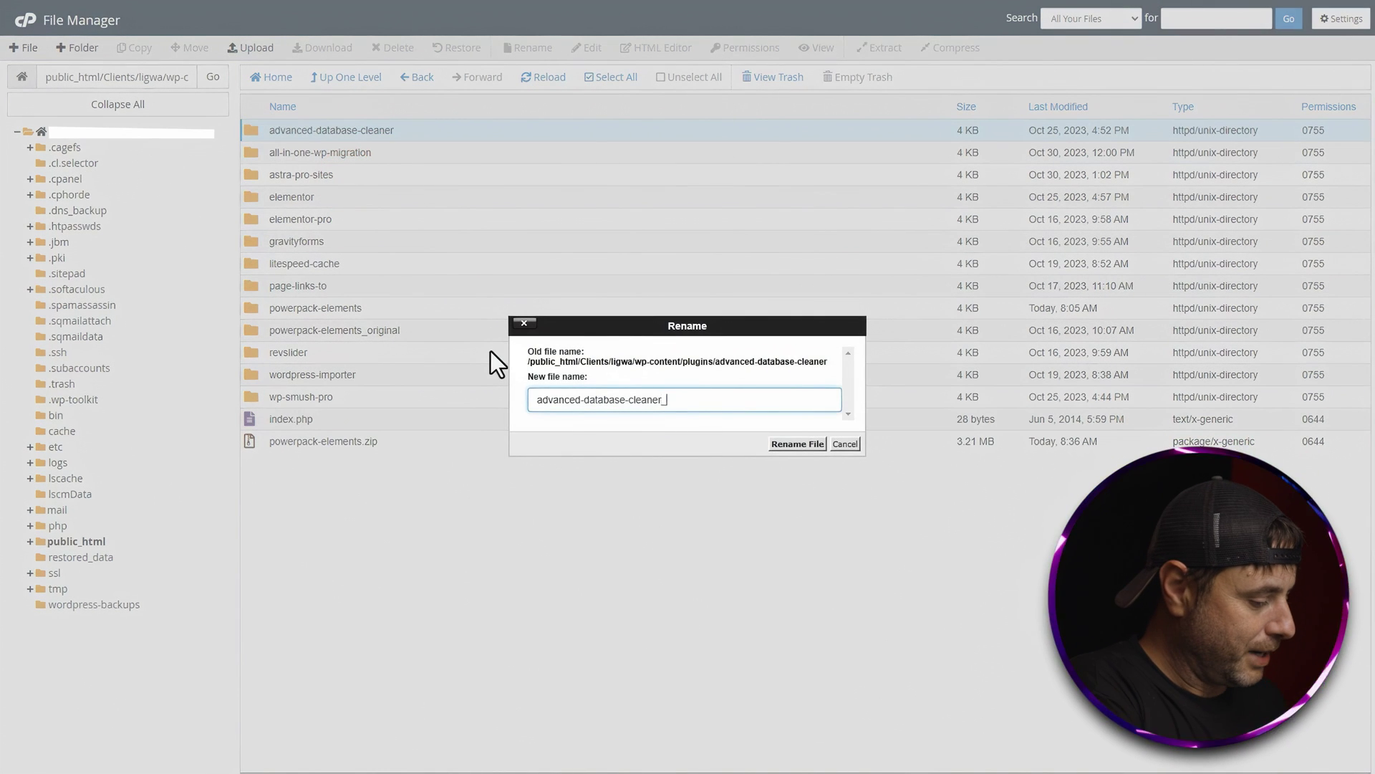
# Finish renaming it to advanced-database-cleaner_backup and check the website
pyautogui.write('_backup')
pyautogui.click(798, 444)
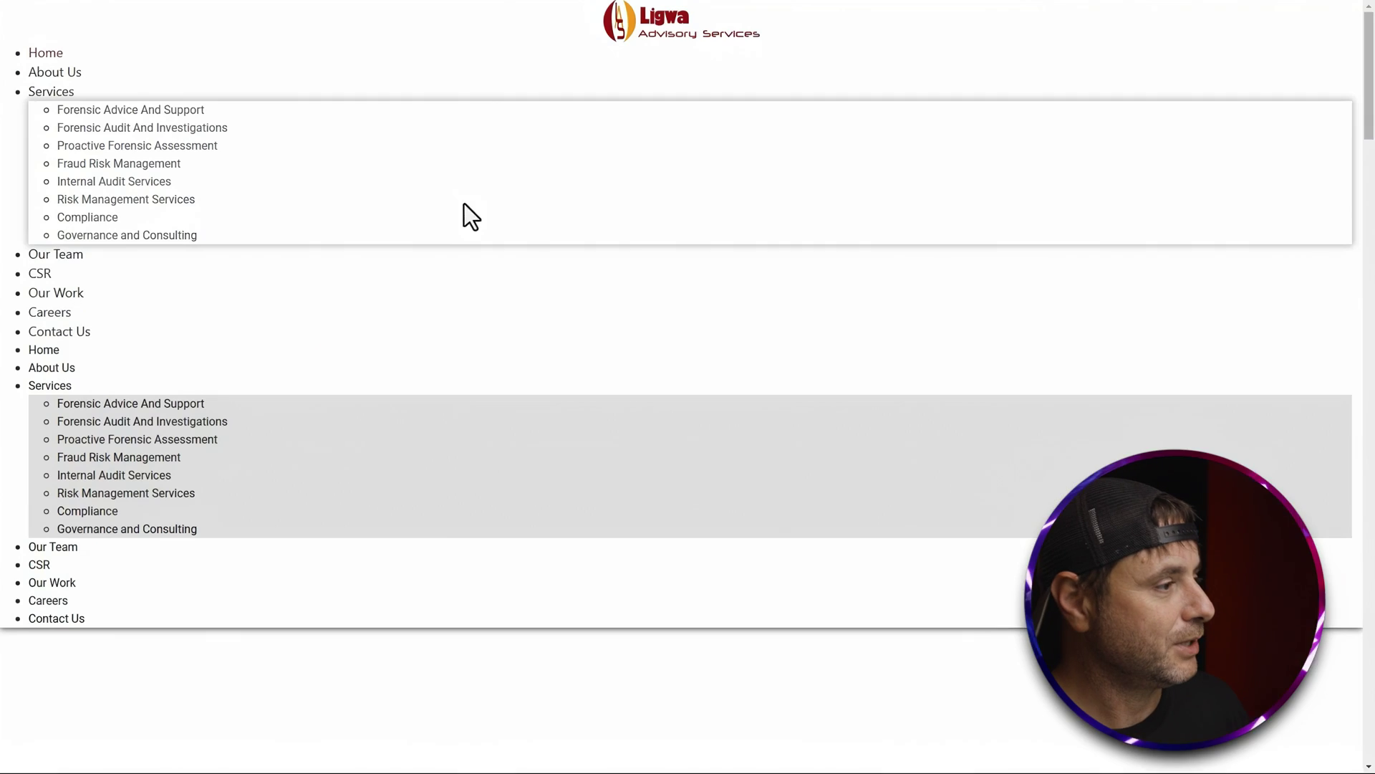
pyautogui.click(516, 396)
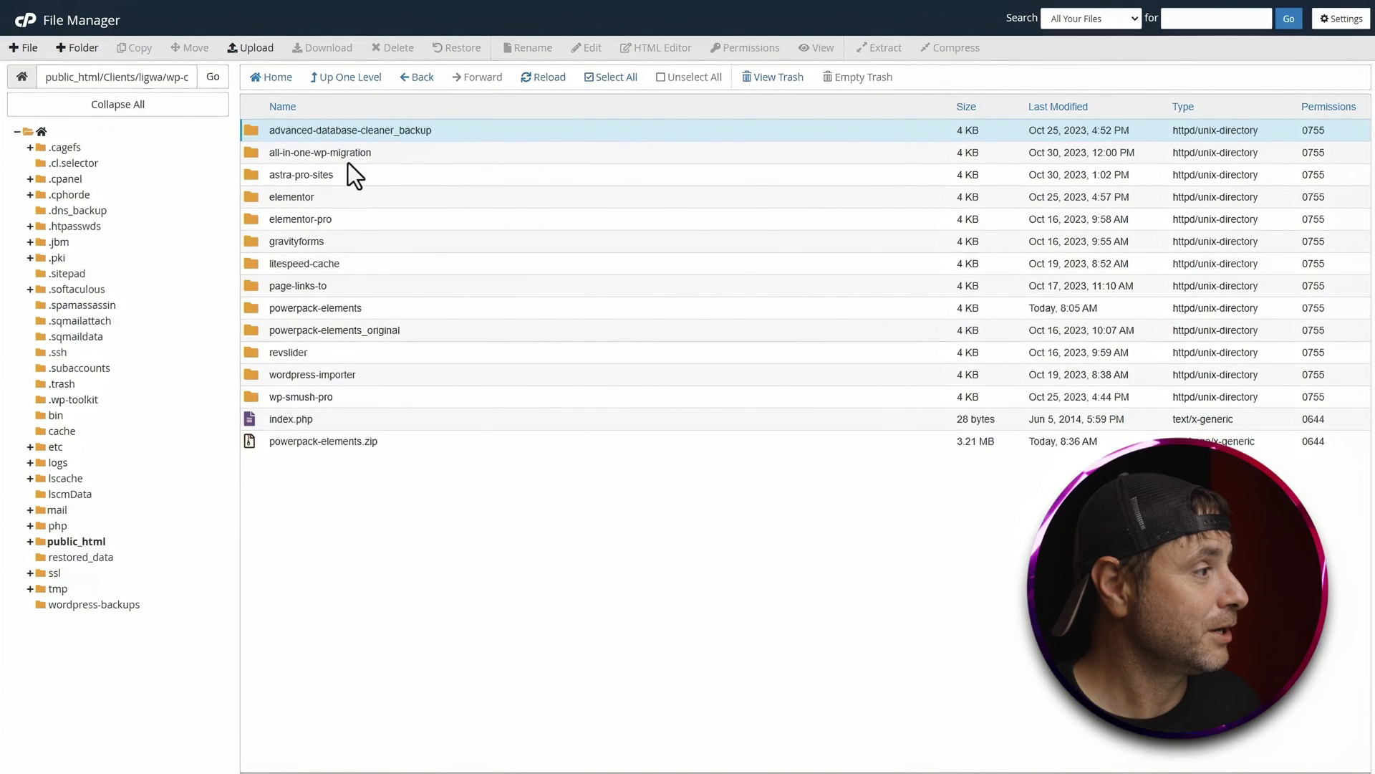
# Begin renaming all-in-one-wp-migration with a _backup suffix, then return to the error page
pyautogui.rightClick(349, 154)
pyautogui.click(369, 203)
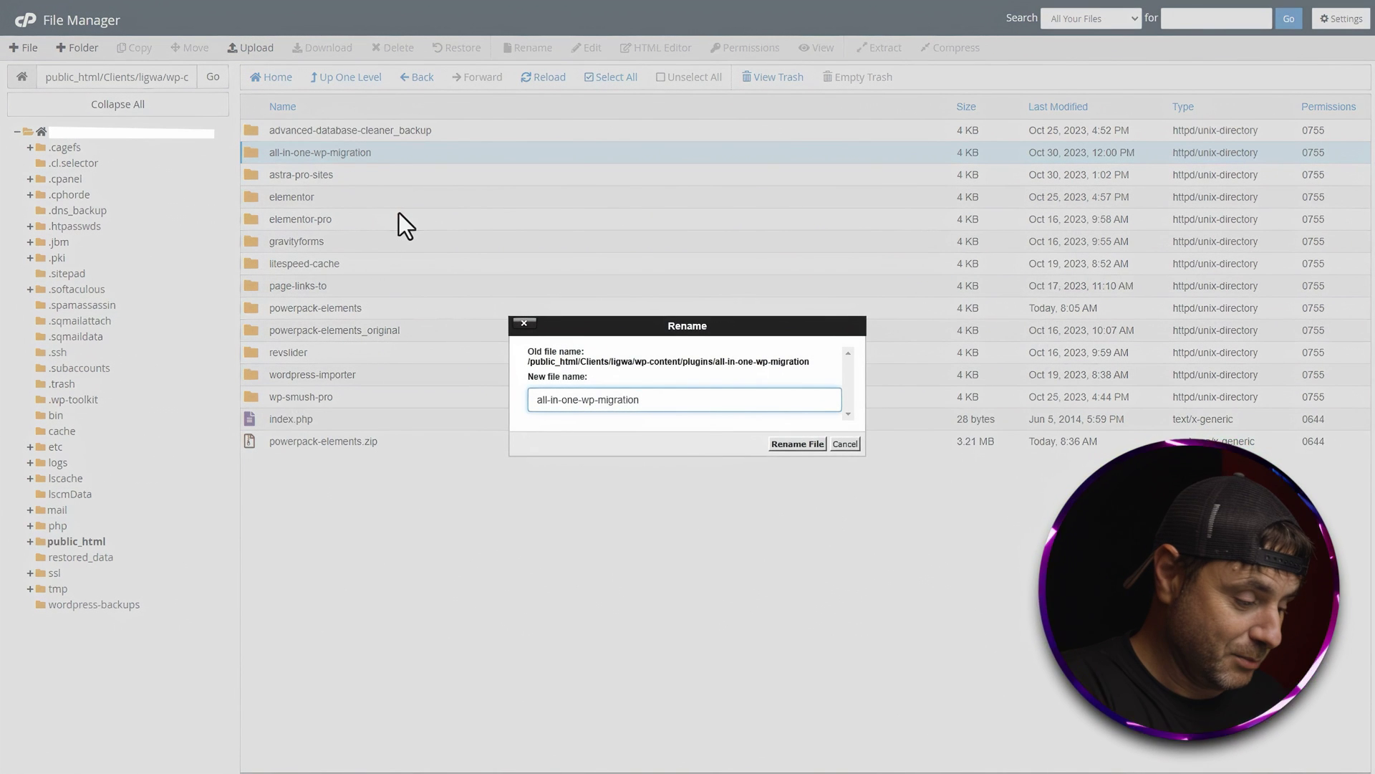
pyautogui.write('_b')
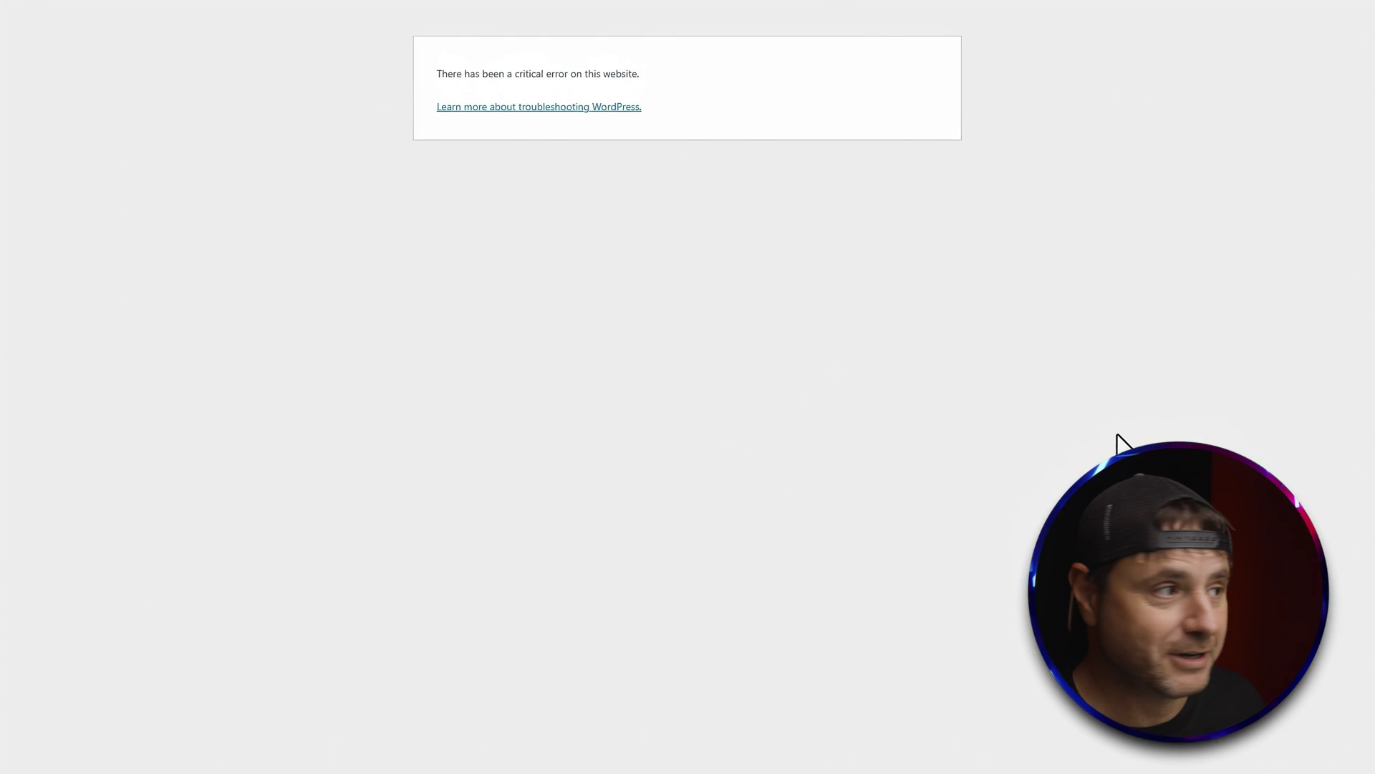
pyautogui.rightClick(826, 346)
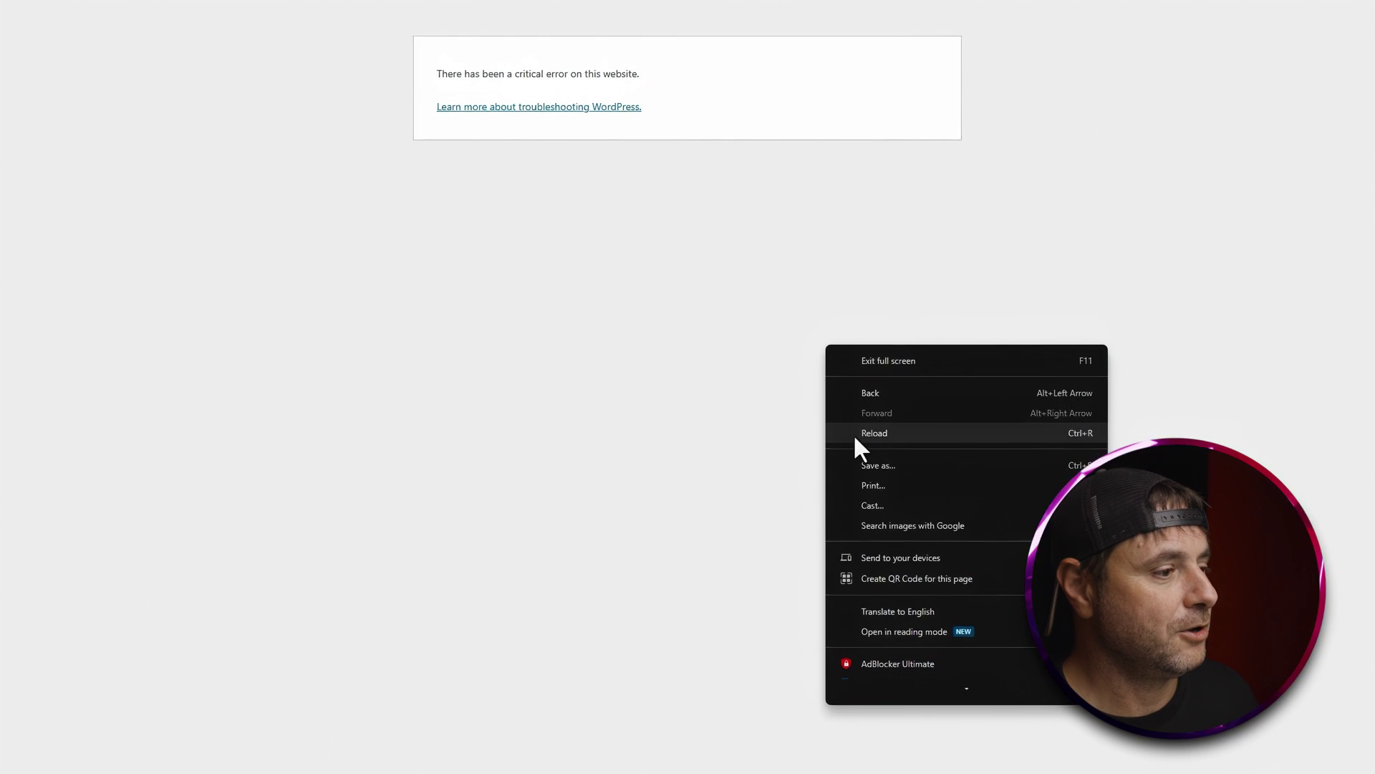
# Reload the error page to test the latest plugin rename
pyautogui.click(855, 436)
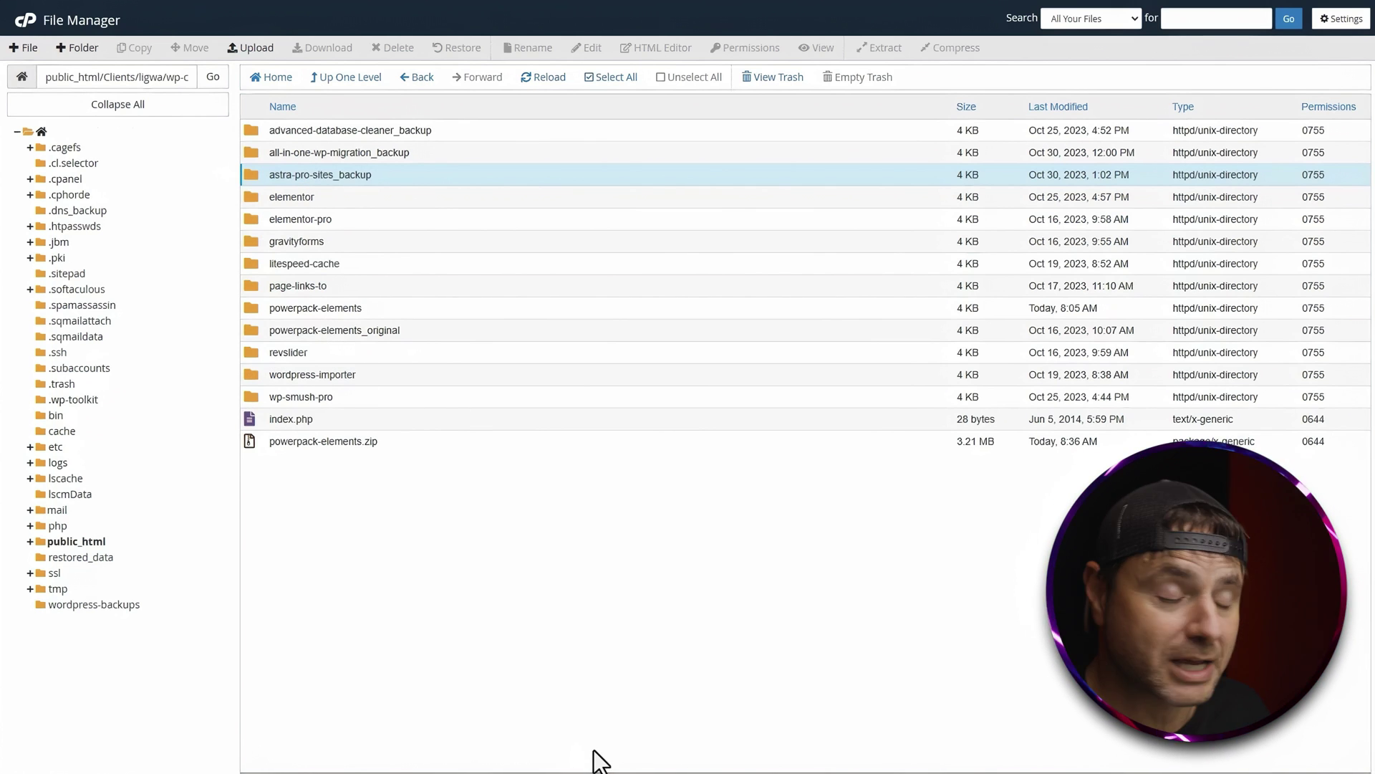
# Rename the powerpack-elements folder to powerpack-elements_backup
pyautogui.rightClick(334, 309)
pyautogui.click(356, 361)
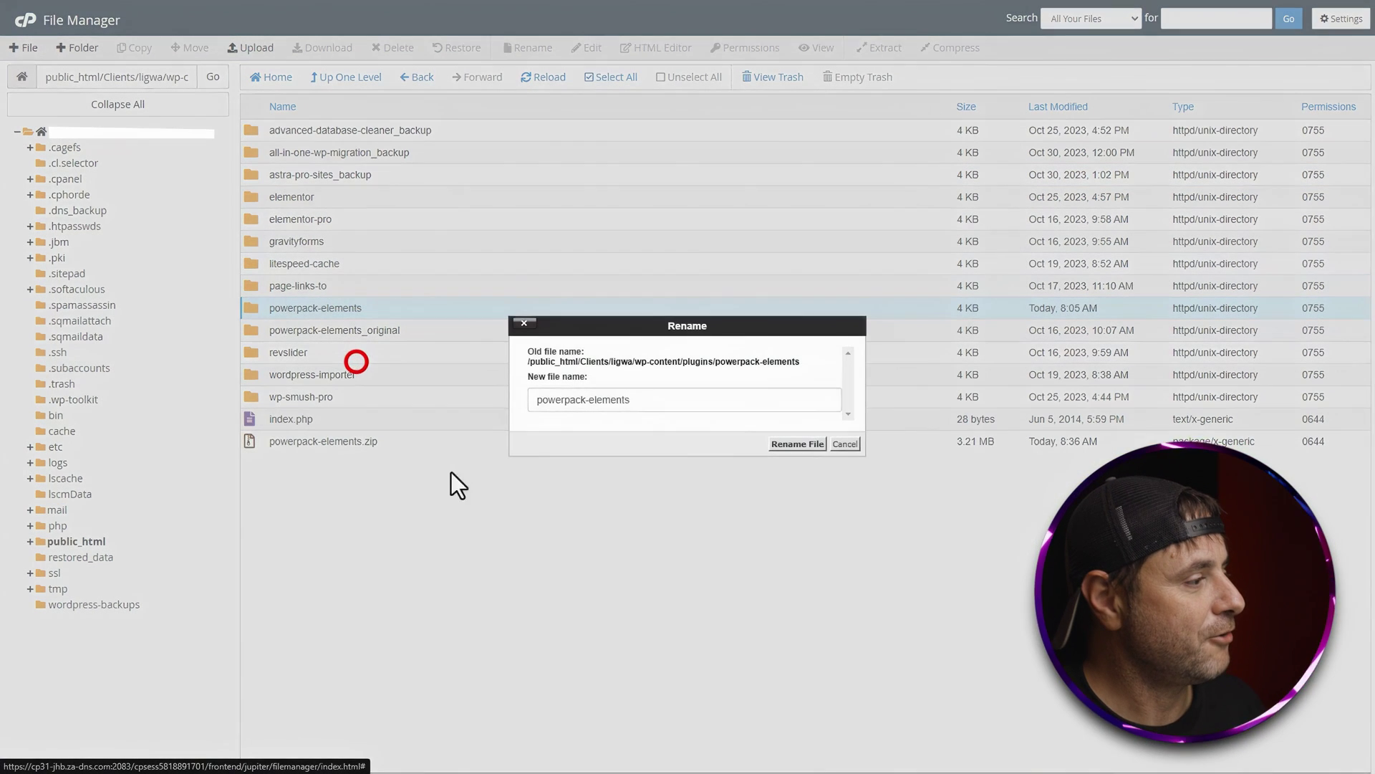
pyautogui.click(675, 401)
pyautogui.write('_backup')
pyautogui.press('Return')
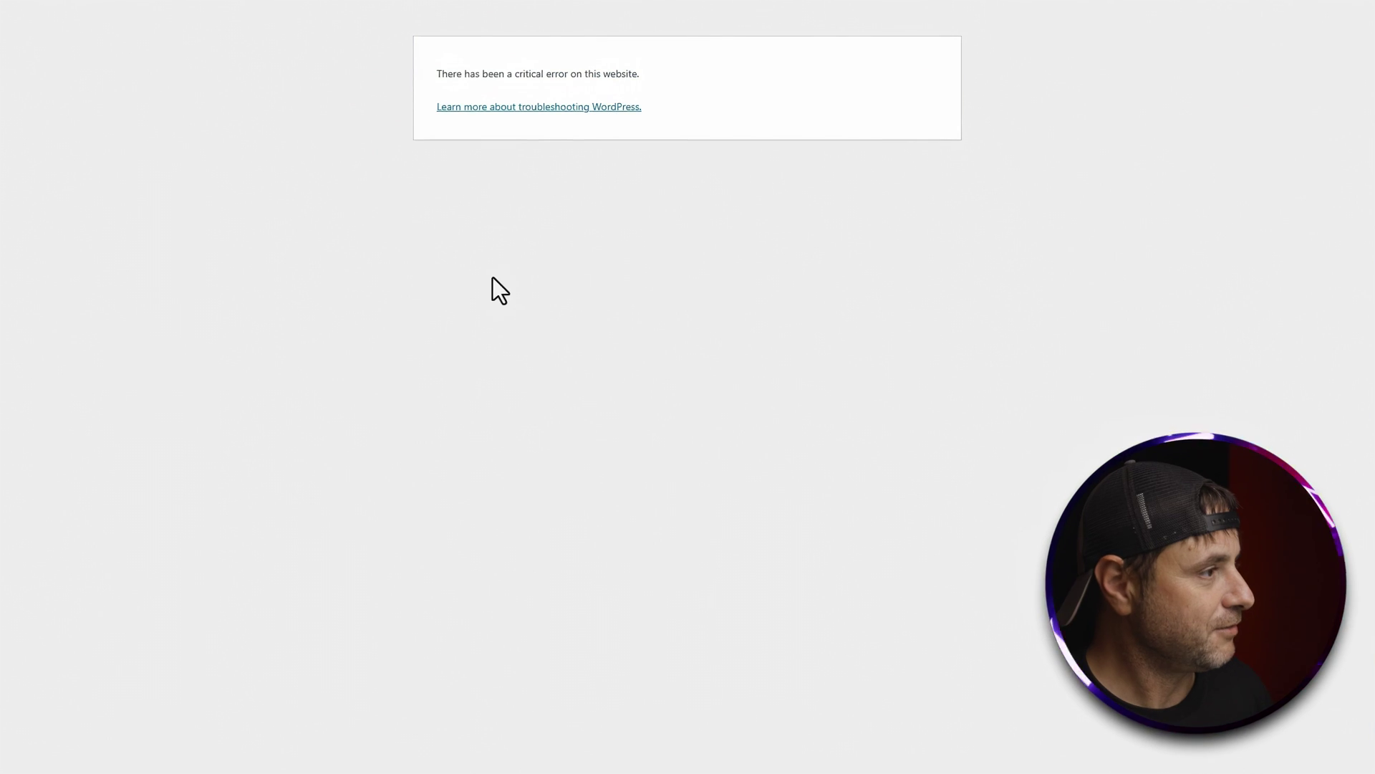
# Reload the site to confirm it works, then return to the plugins listing
pyautogui.rightClick(493, 277)
pyautogui.click(517, 363)
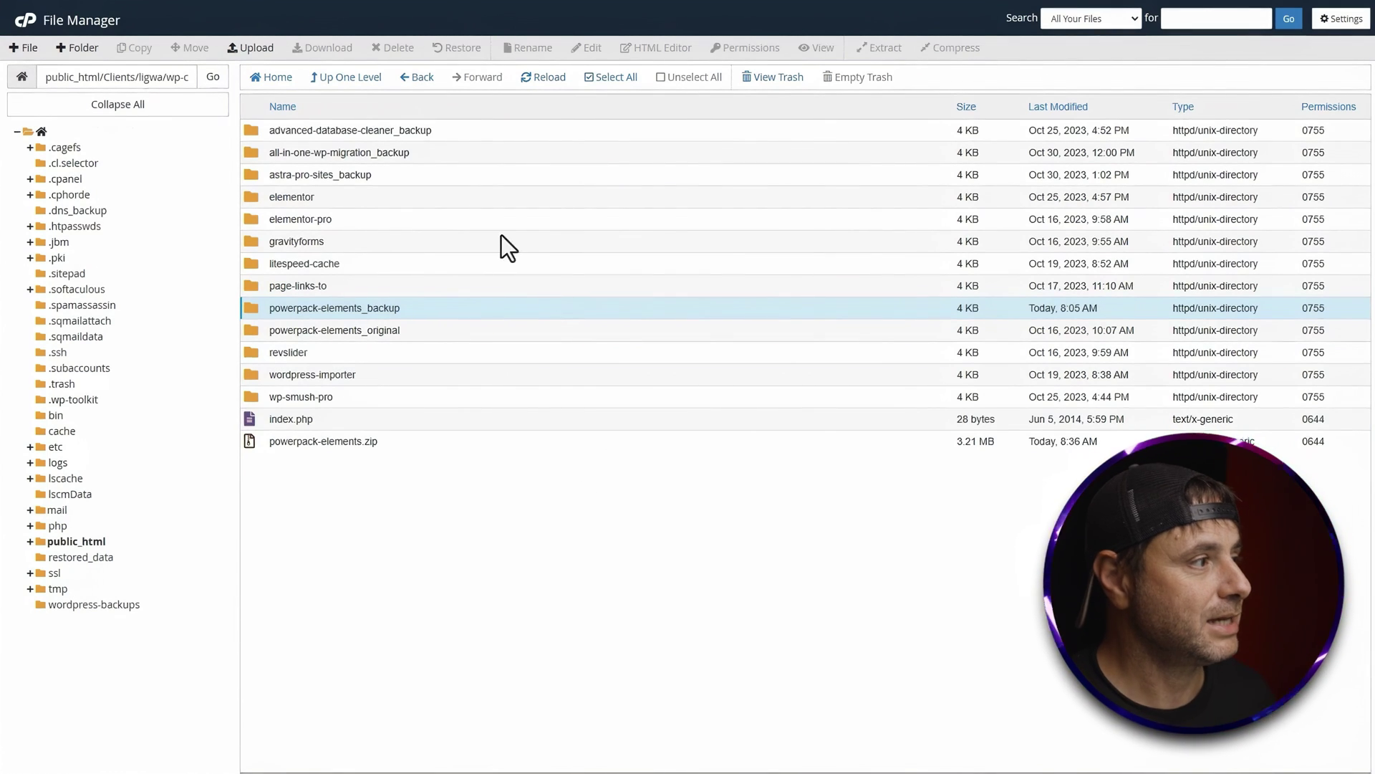
pyautogui.click(716, 130)
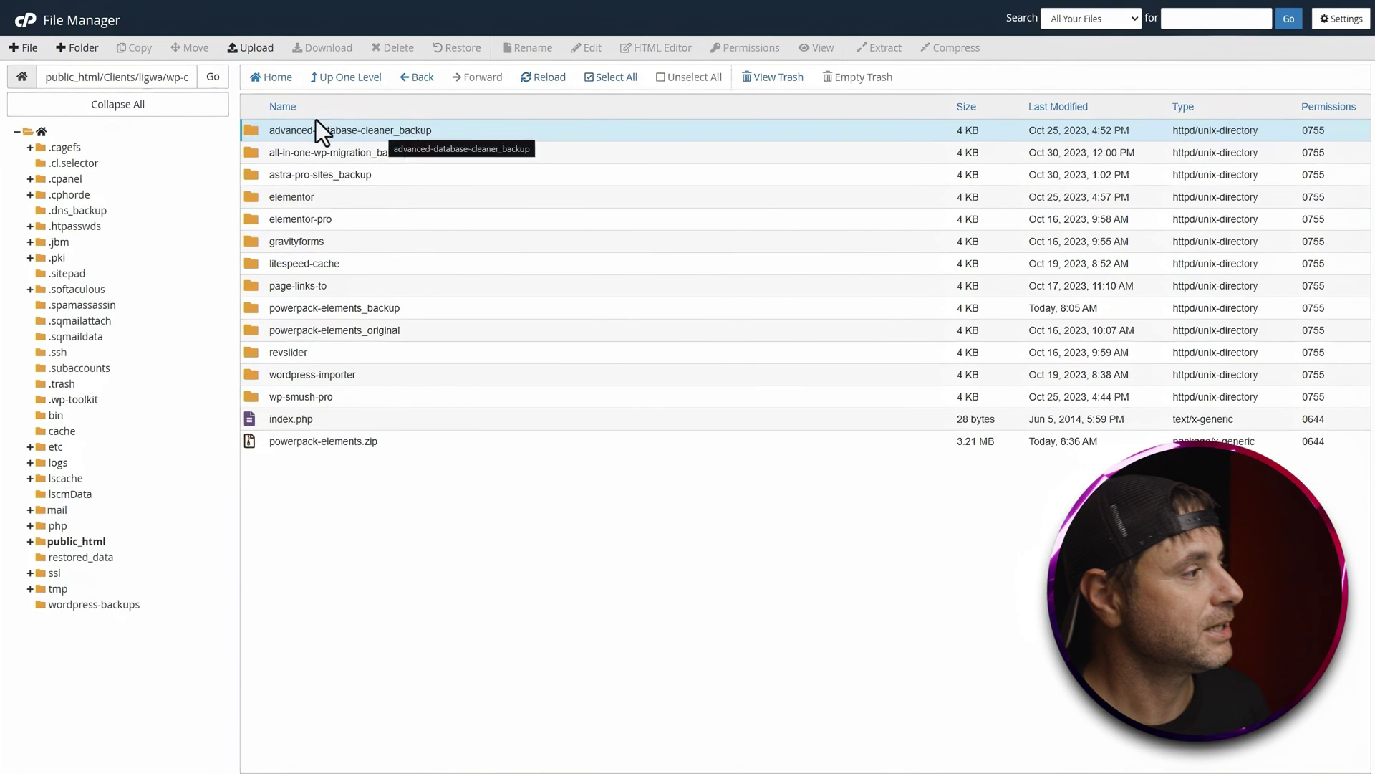
# Restore advanced-database-cleaner_backup to its original name advanced-database-cleaner
pyautogui.rightClick(351, 140)
pyautogui.click(377, 188)
pyautogui.press('BackSpace')
pyautogui.press('BackSpace')
pyautogui.press('BackSpace')
pyautogui.press('BackSpace')
pyautogui.press('BackSpace')
pyautogui.press('BackSpace')
pyautogui.press('BackSpace')
pyautogui.press('Return')
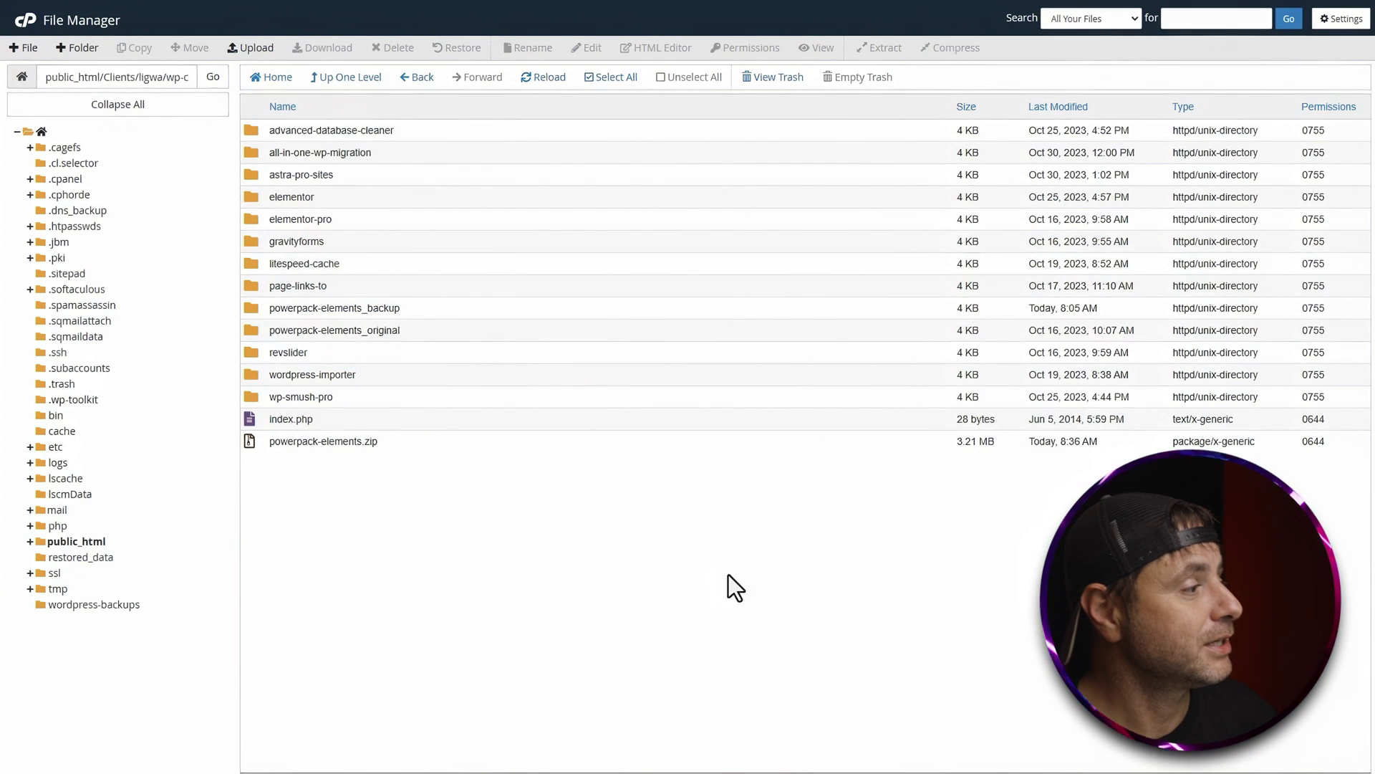
# Compress the powerpack-elements_backup folder into a Zip archive, powerpack-elements_backup.zip
pyautogui.rightClick(304, 311)
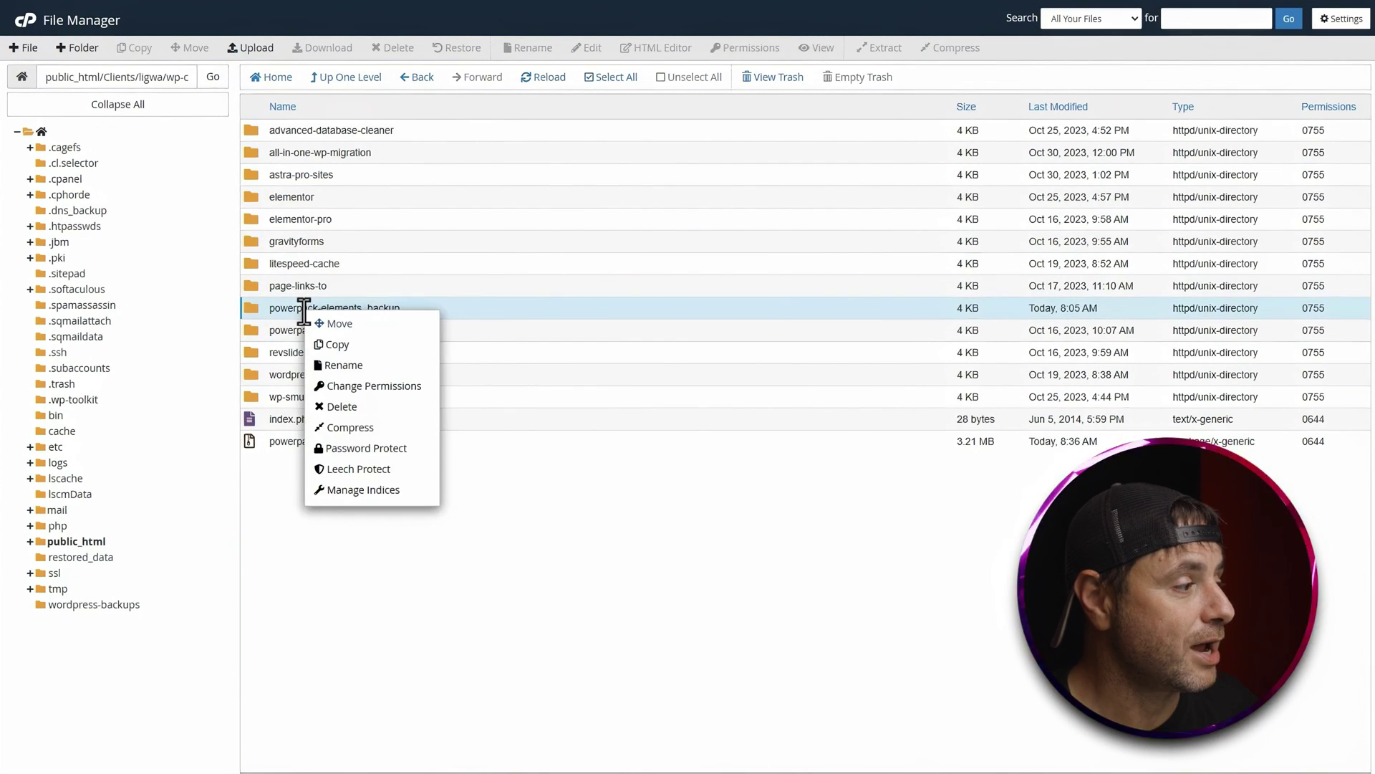
pyautogui.click(333, 432)
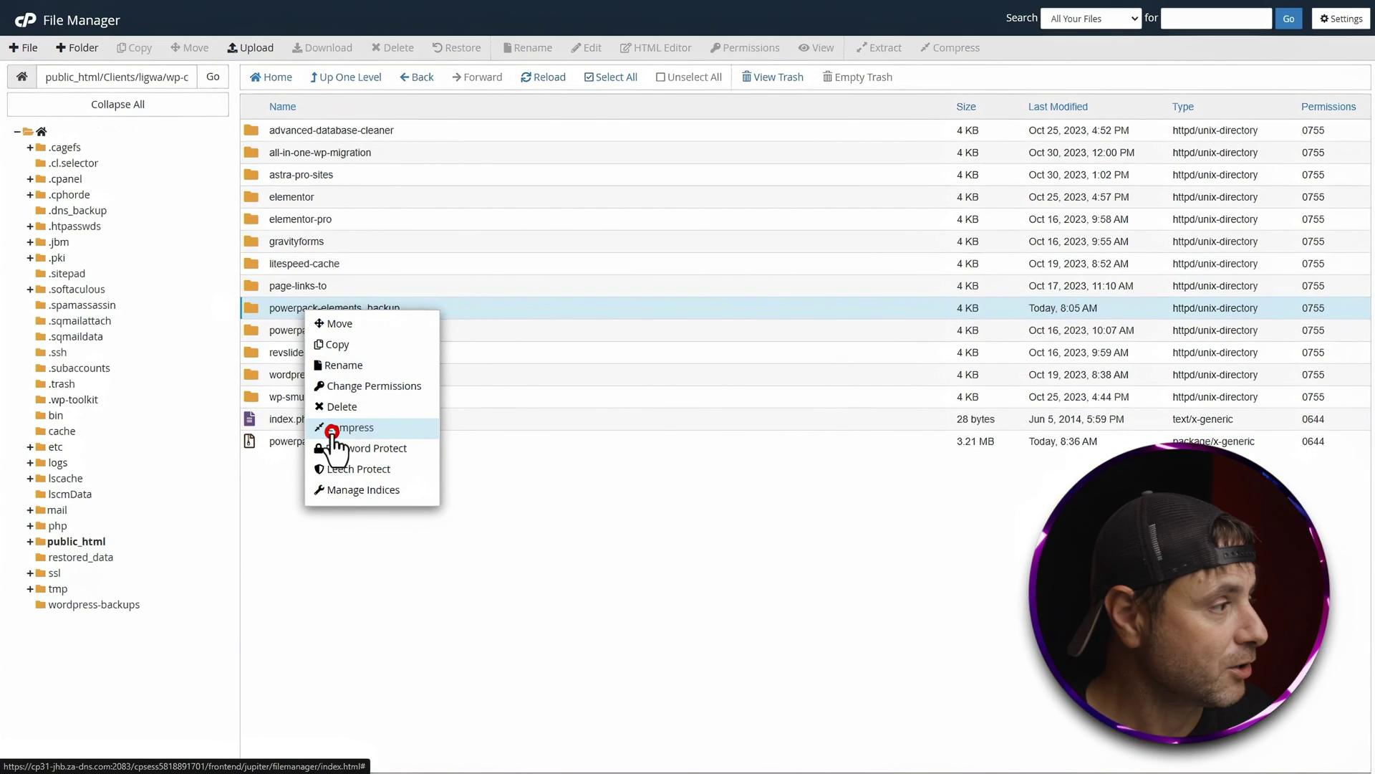
pyautogui.click(558, 324)
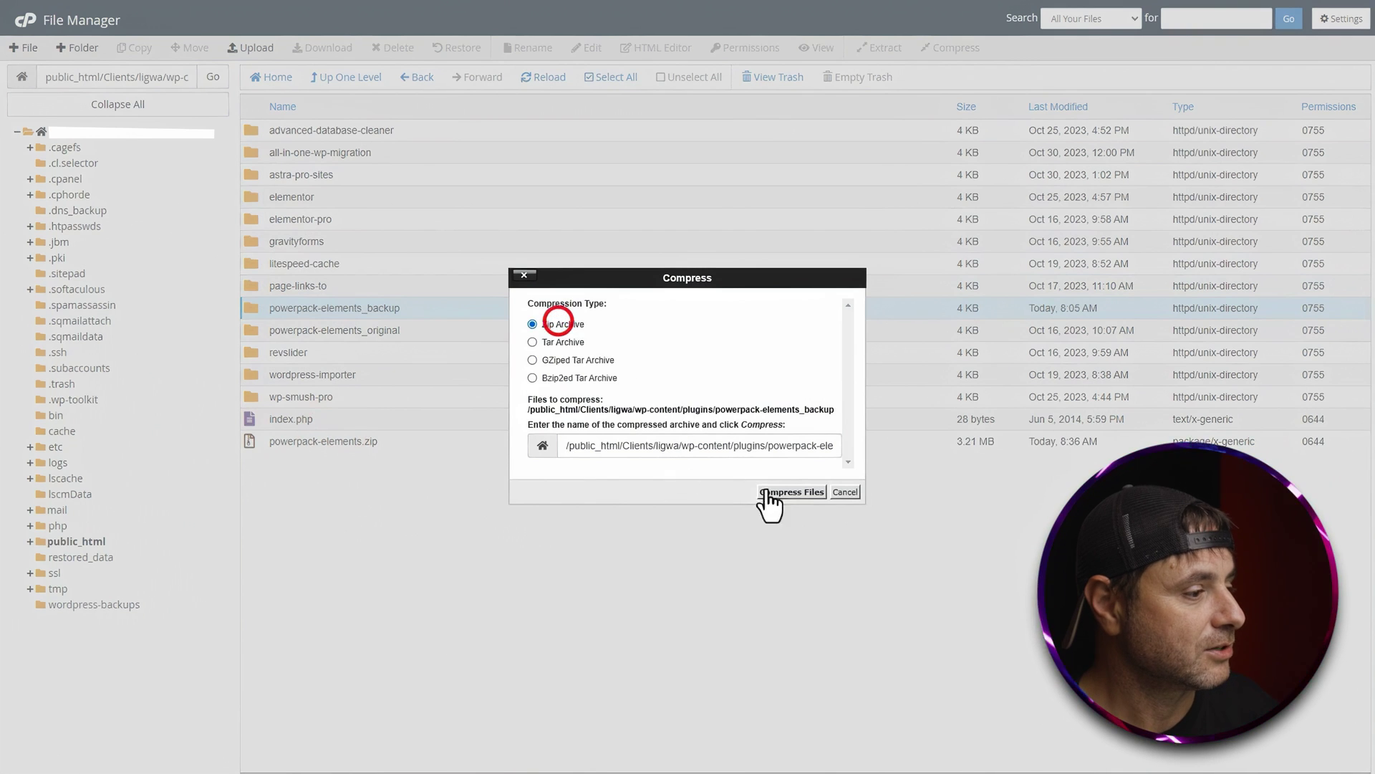
pyautogui.click(770, 493)
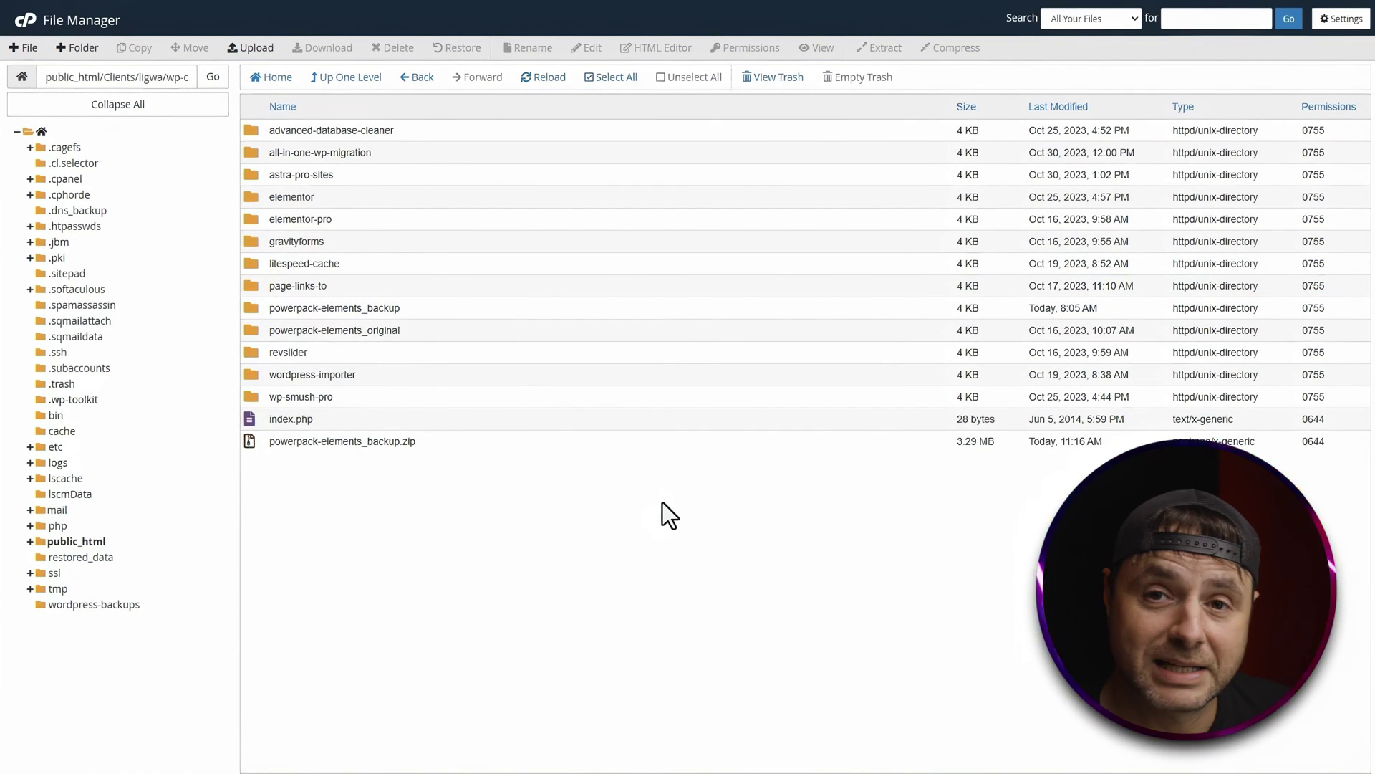
# Delete the faulty powerpack-elements_backup folder and confirm the deletion
pyautogui.rightClick(324, 308)
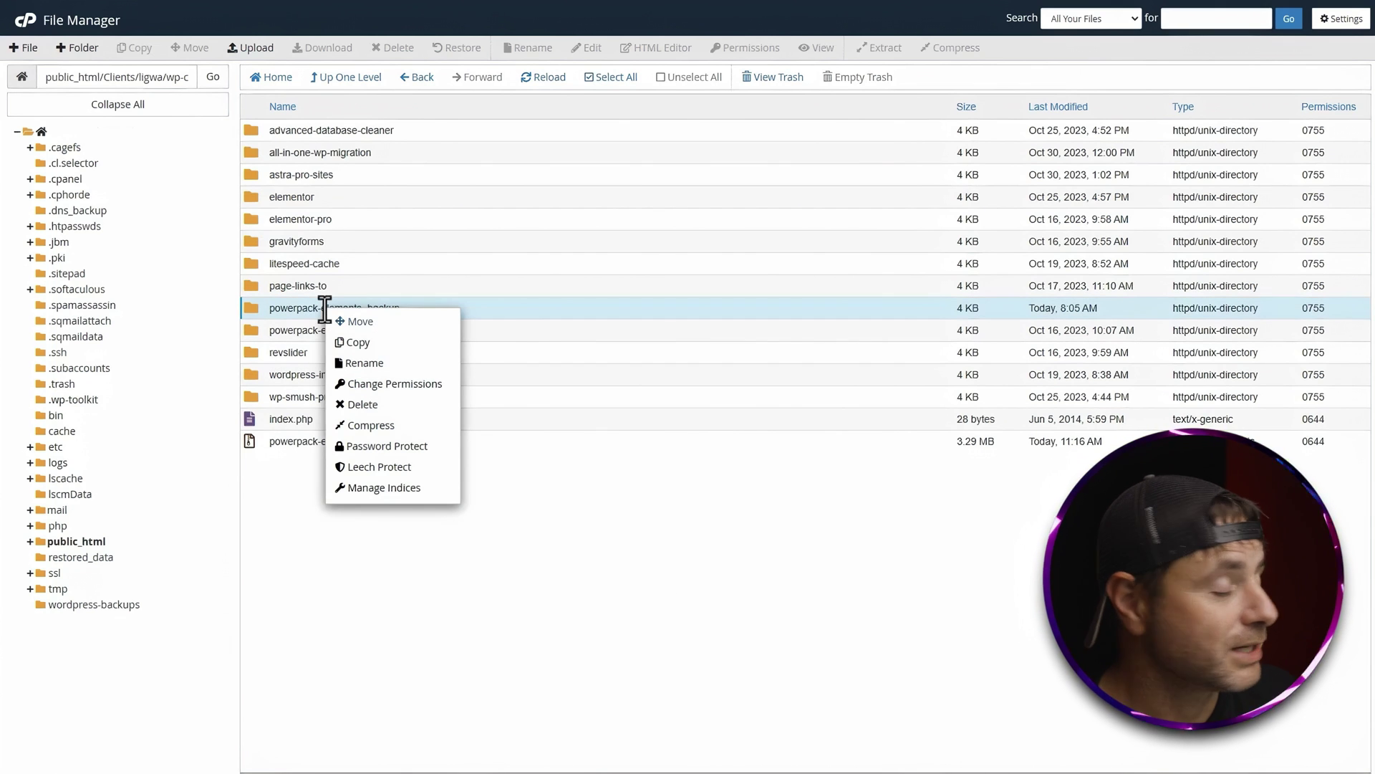
pyautogui.click(363, 404)
pyautogui.click(810, 430)
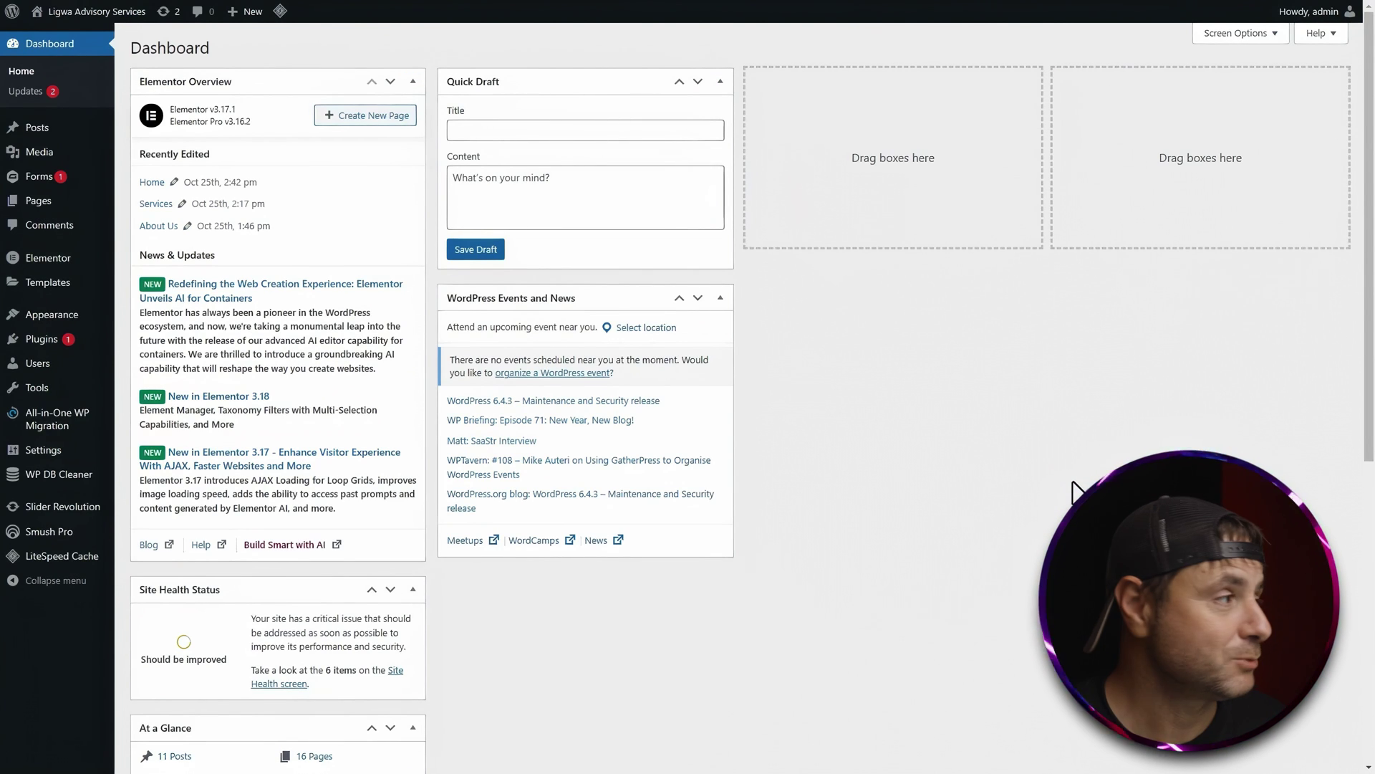
# Upload the PowerPack Pro for Elementor 2.9.23 zip as a new plugin
pyautogui.moveTo(58, 342)
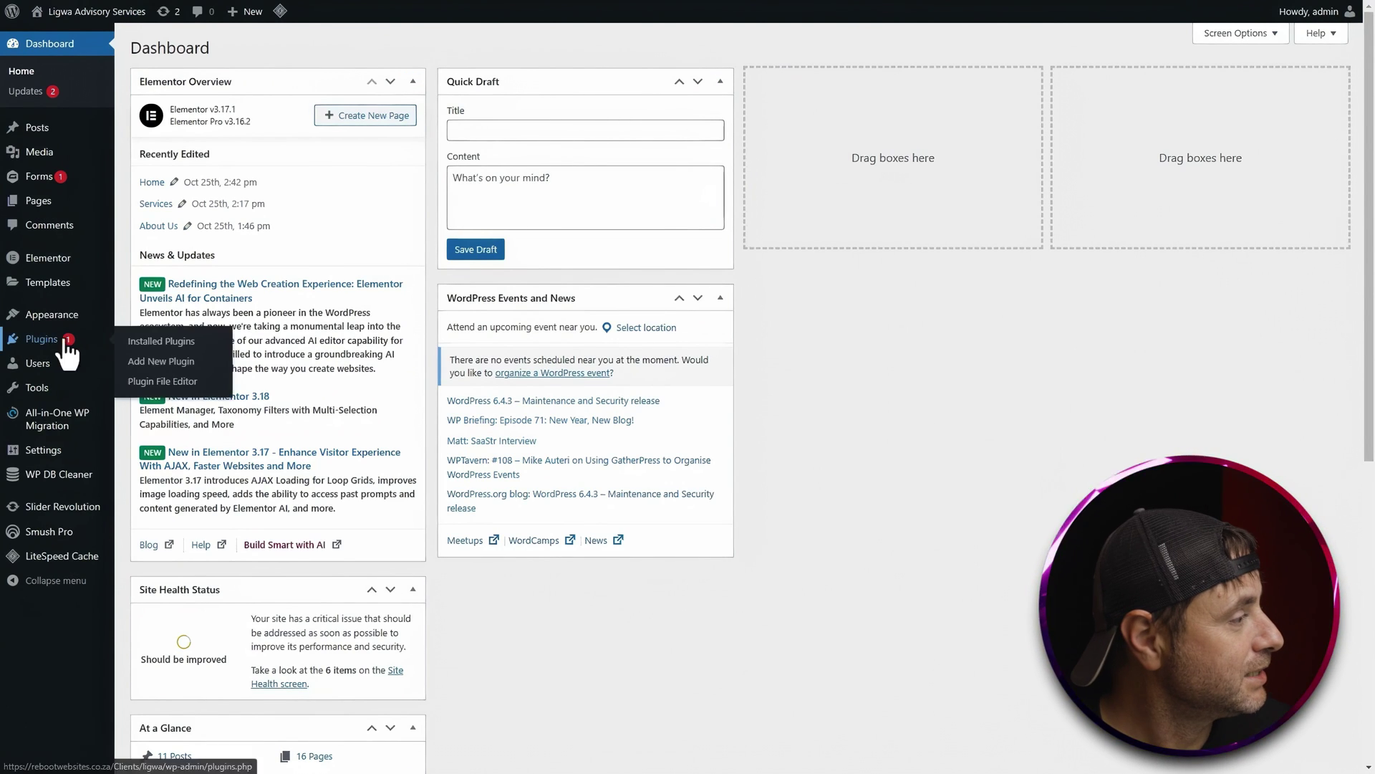
pyautogui.click(149, 354)
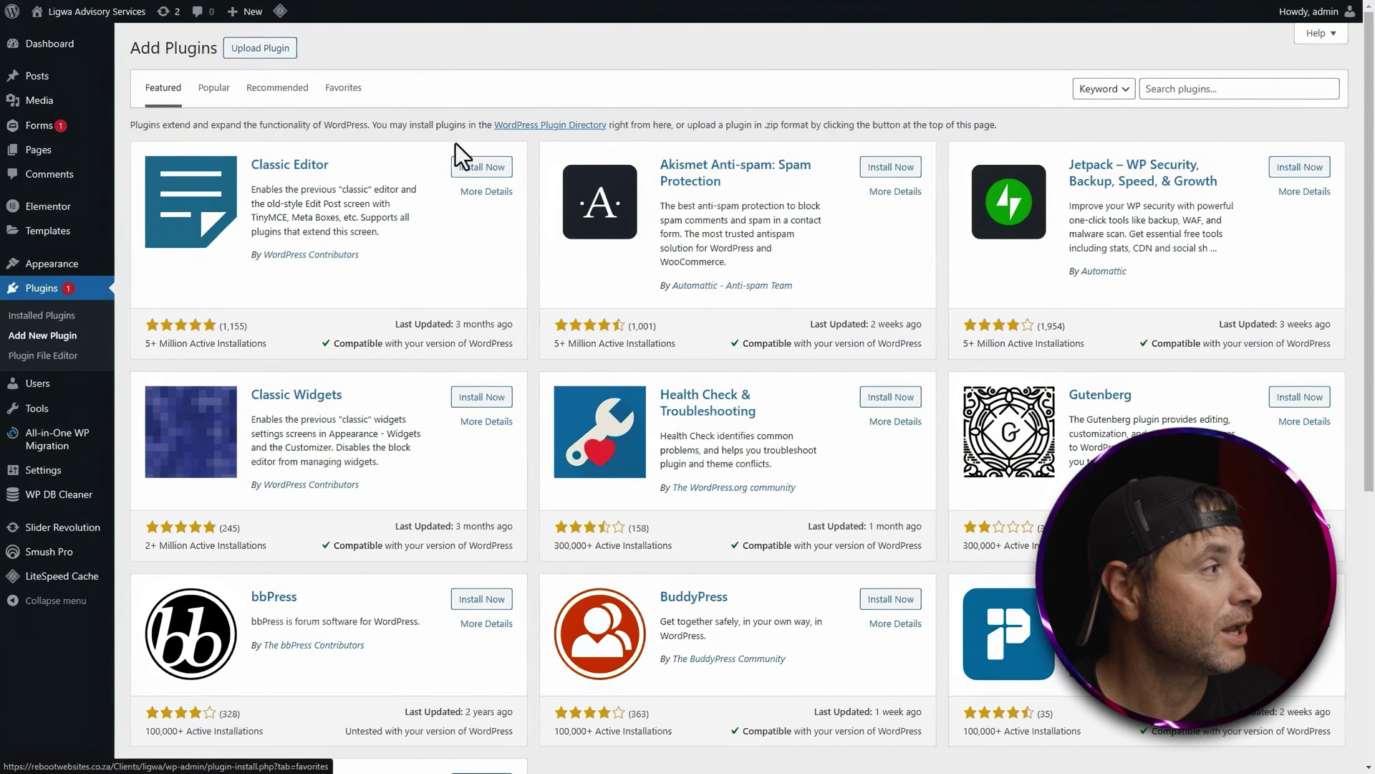
pyautogui.click(258, 47)
pyautogui.click(644, 179)
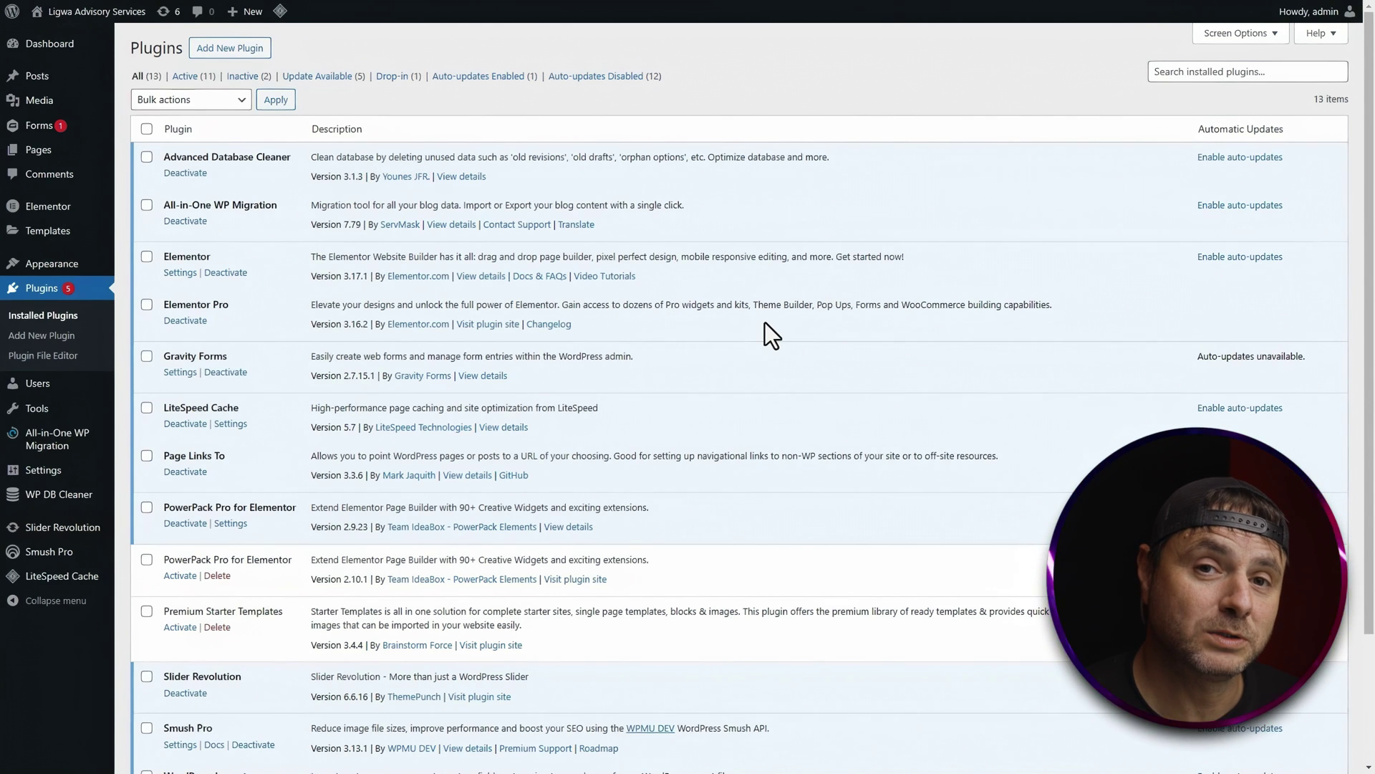
# Visit the live Ligwa site's home page to confirm it loads normally
pyautogui.scroll(-2, 698, 342)
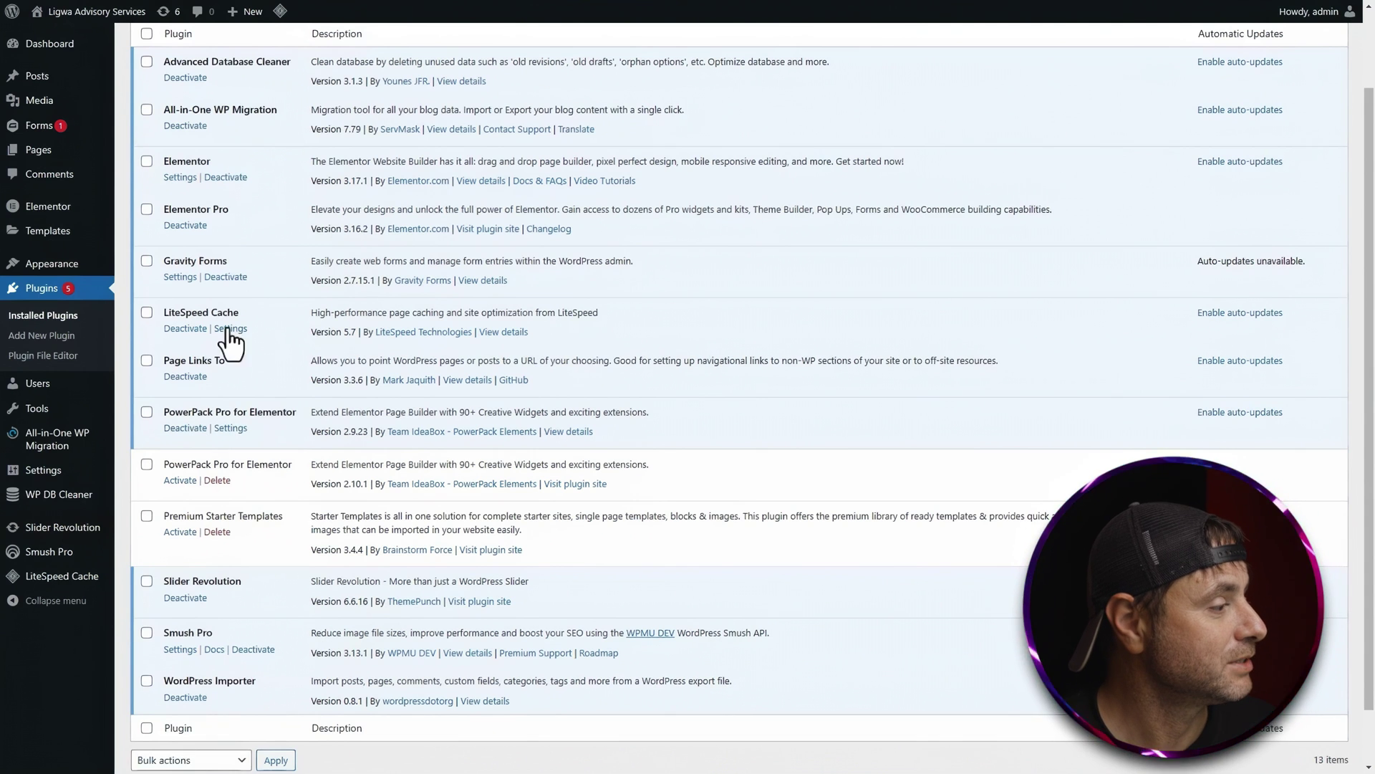
pyautogui.scroll(2, 555, 557)
pyautogui.rightClick(116, 26)
pyautogui.click(116, 28)
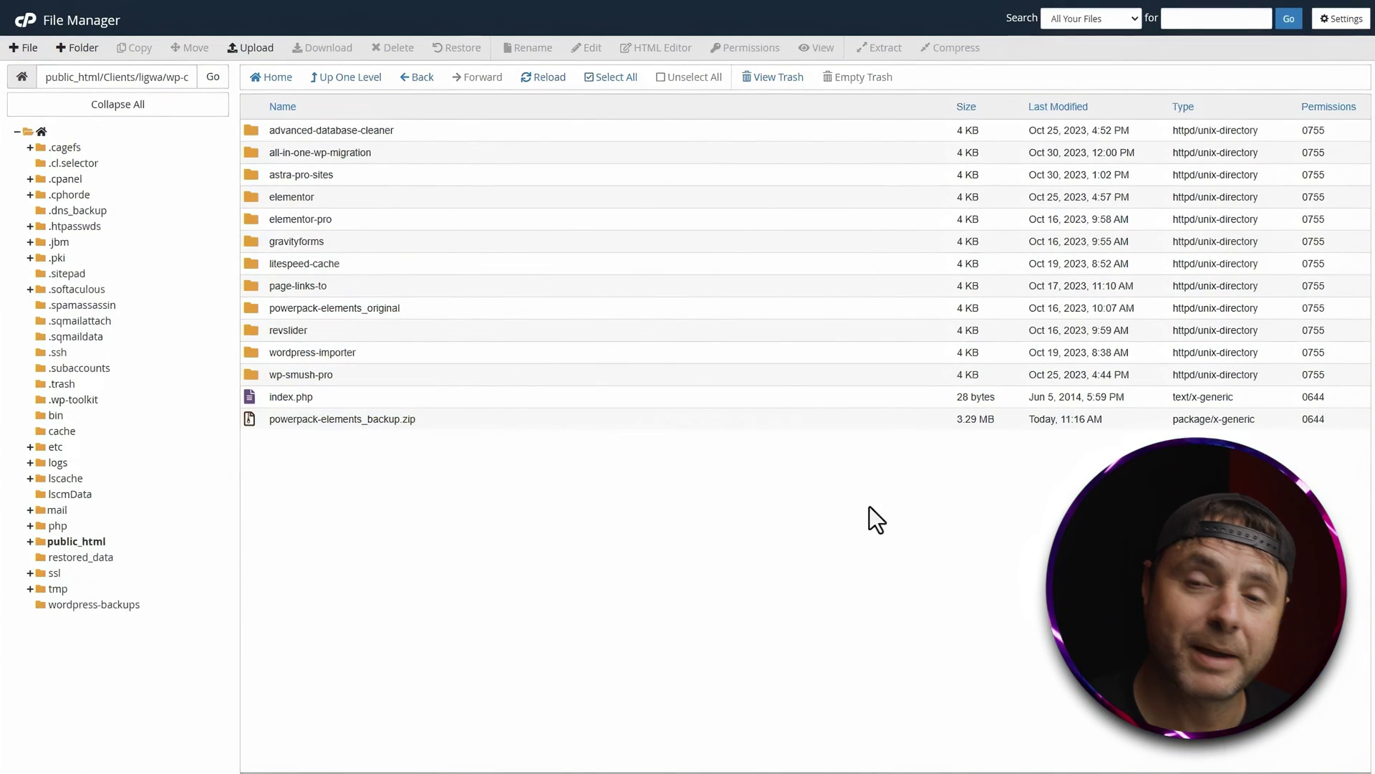
# Select powerpack-elements_backup.zip (3.29 MB) in the plugins folder
pyautogui.click(266, 419)
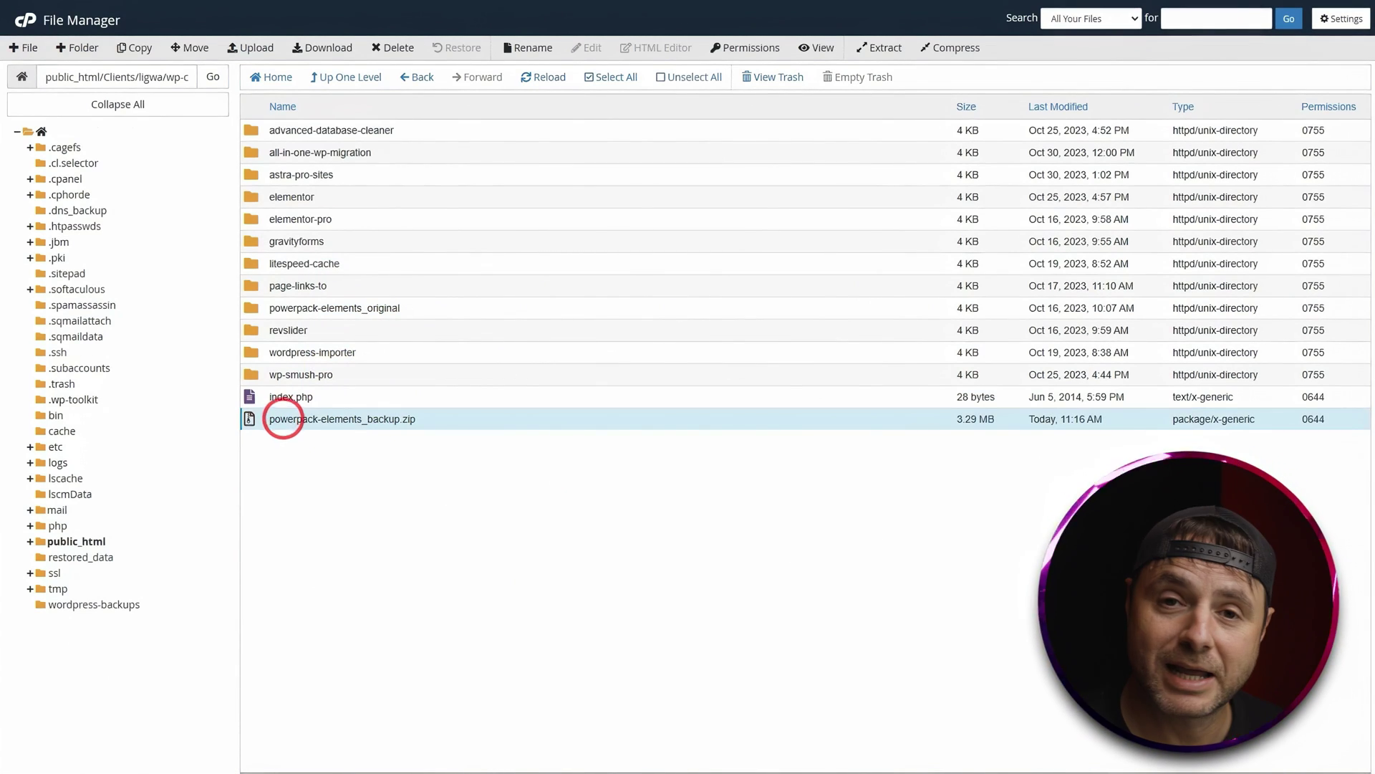